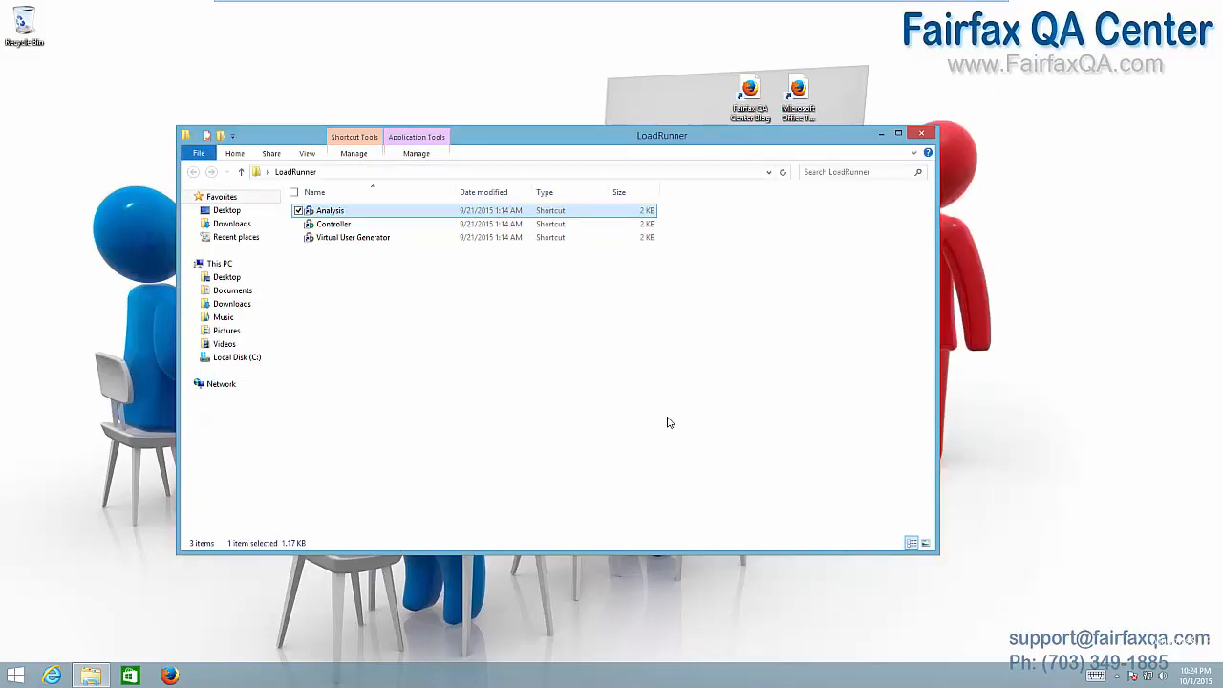
Launch LoadRunner Analysis from its desktop shortcut into an empty workspace
double_click(330, 212)
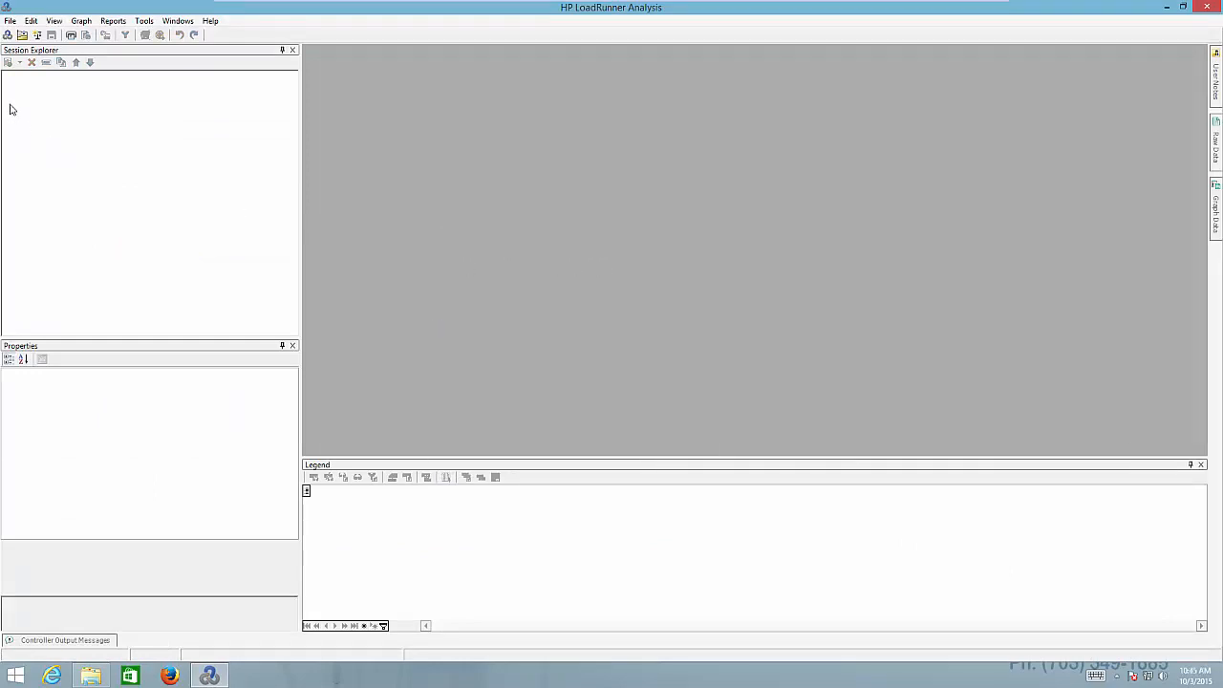
left_click(10, 21)
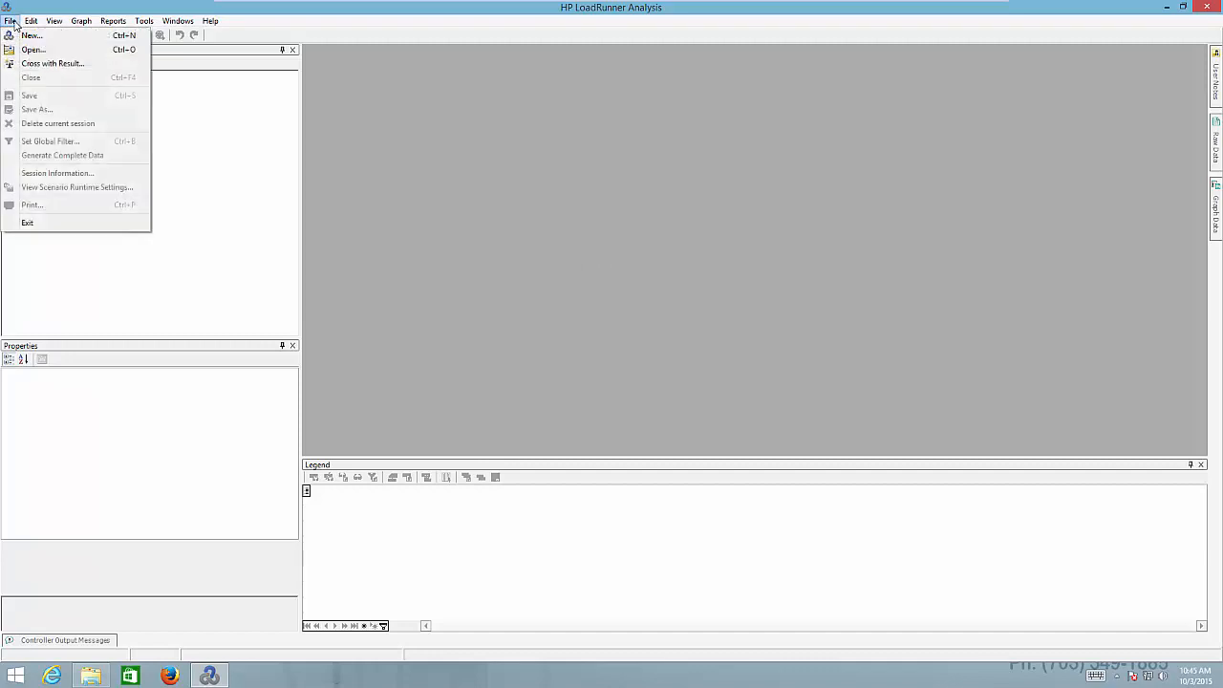
Start a new session from the res results folder in Temp, loading the Analysis Summary
left_click(63, 37)
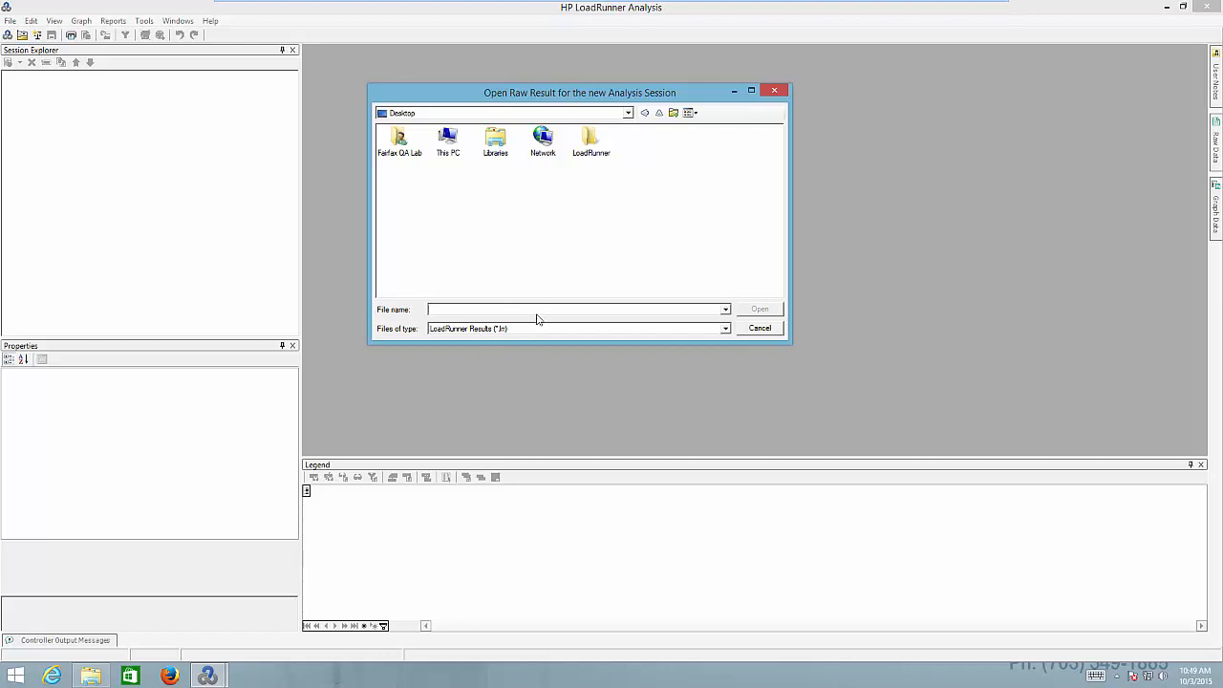
type("C:\\Users\\Fairfax QA Lab\\AppData\\Local\\Temp")
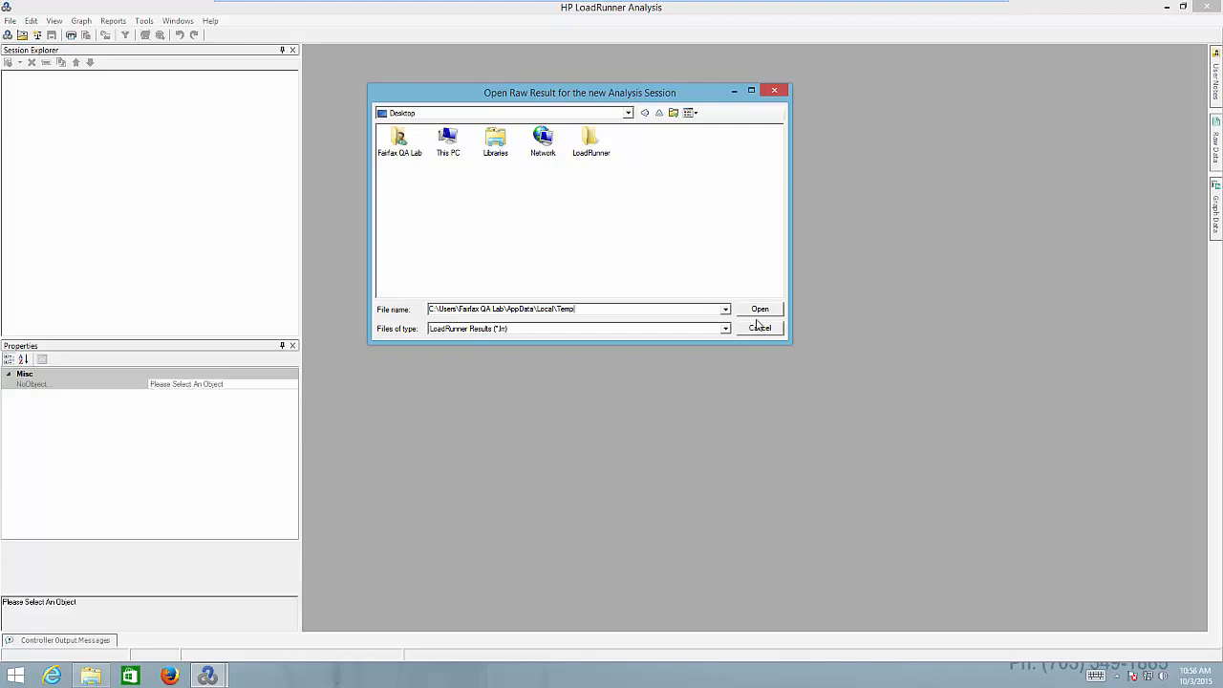
left_click(761, 311)
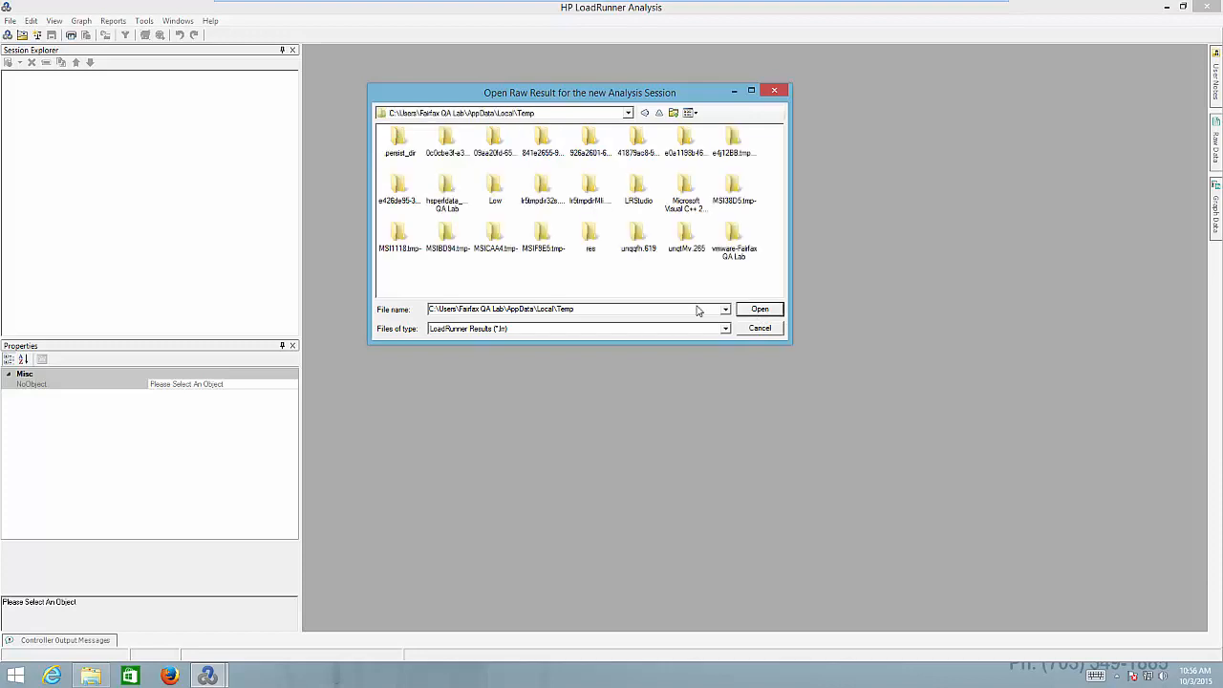
double_click(590, 235)
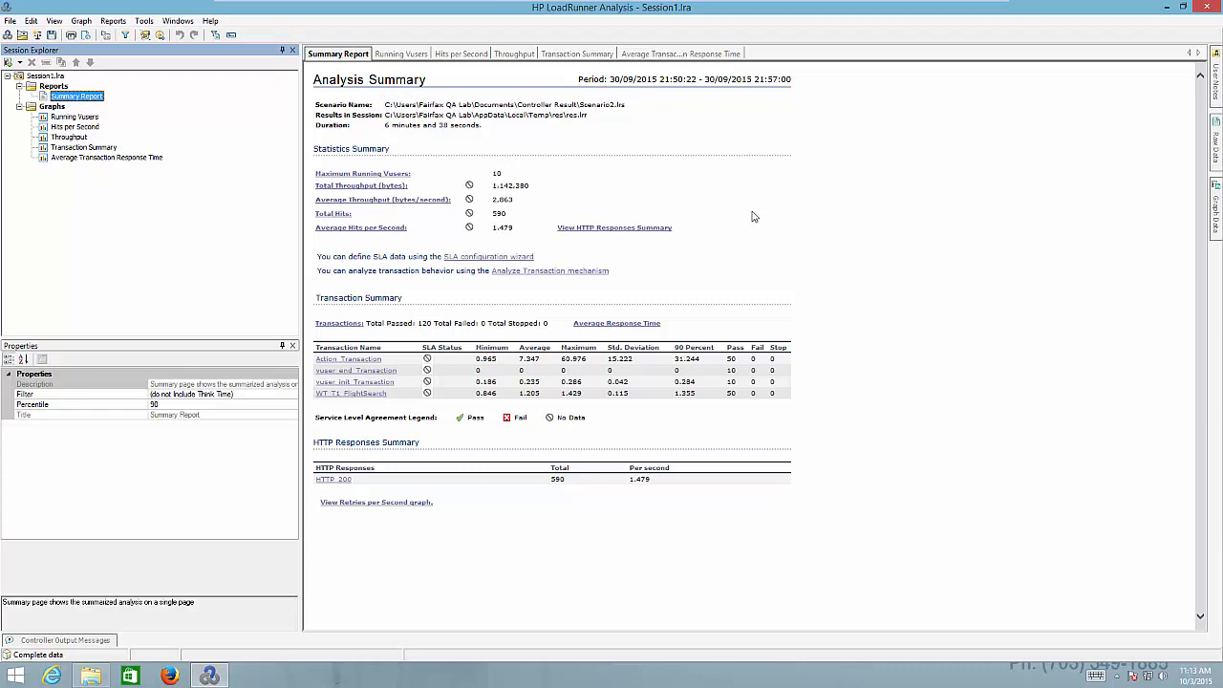
left_click(746, 144)
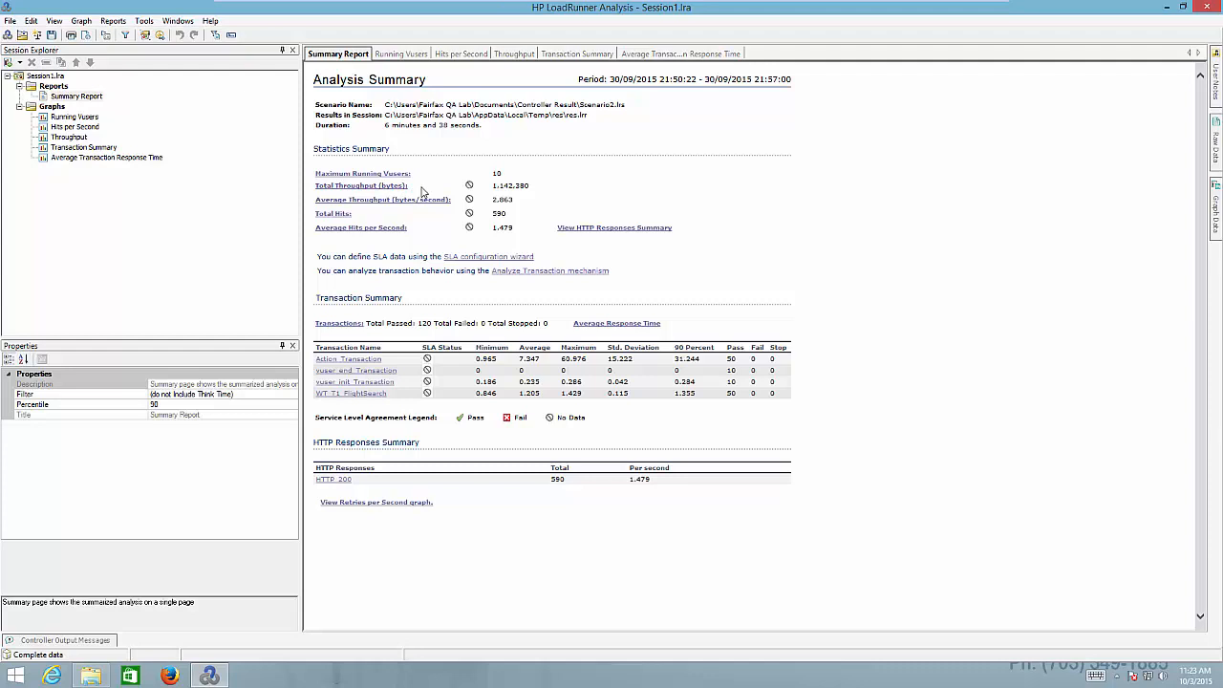
double_click(515, 186)
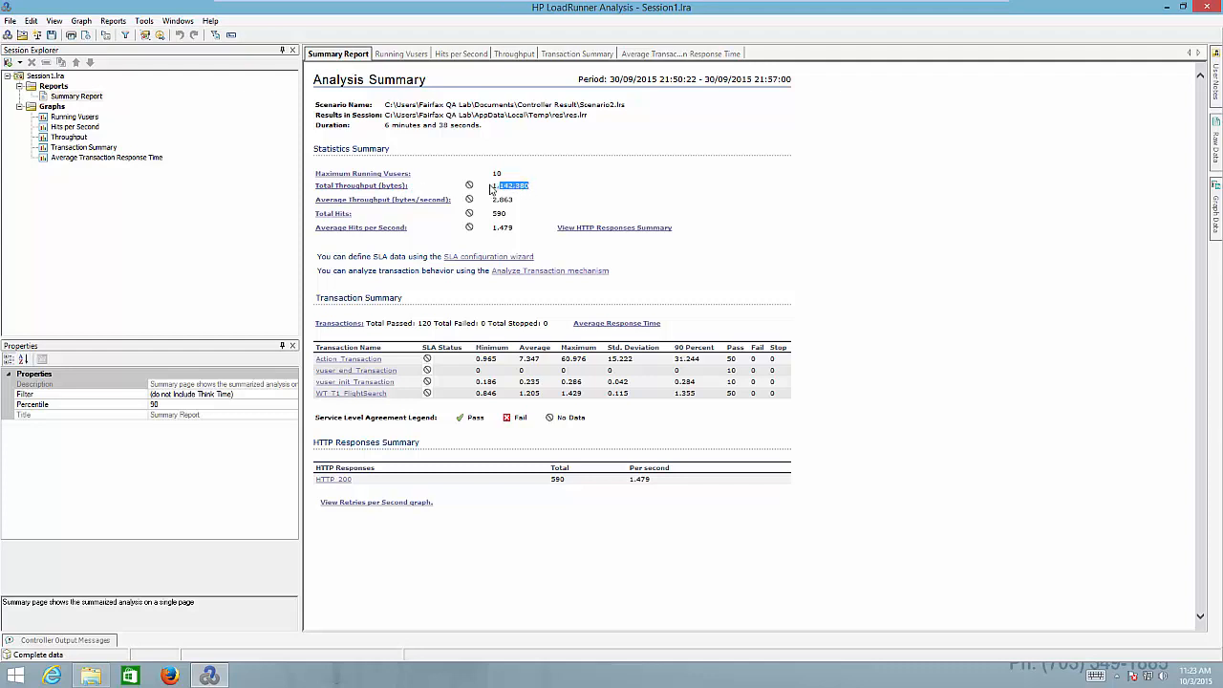
left_click(539, 192)
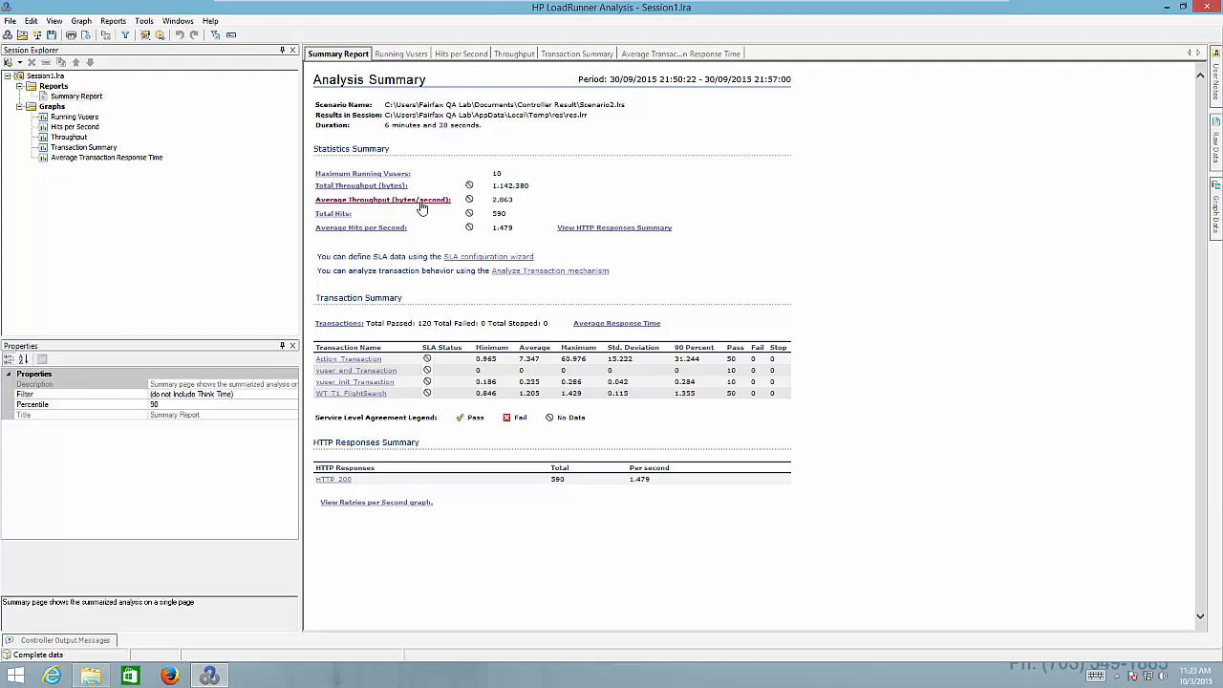
left_click_drag(516, 199, 494, 200)
left_click(518, 202)
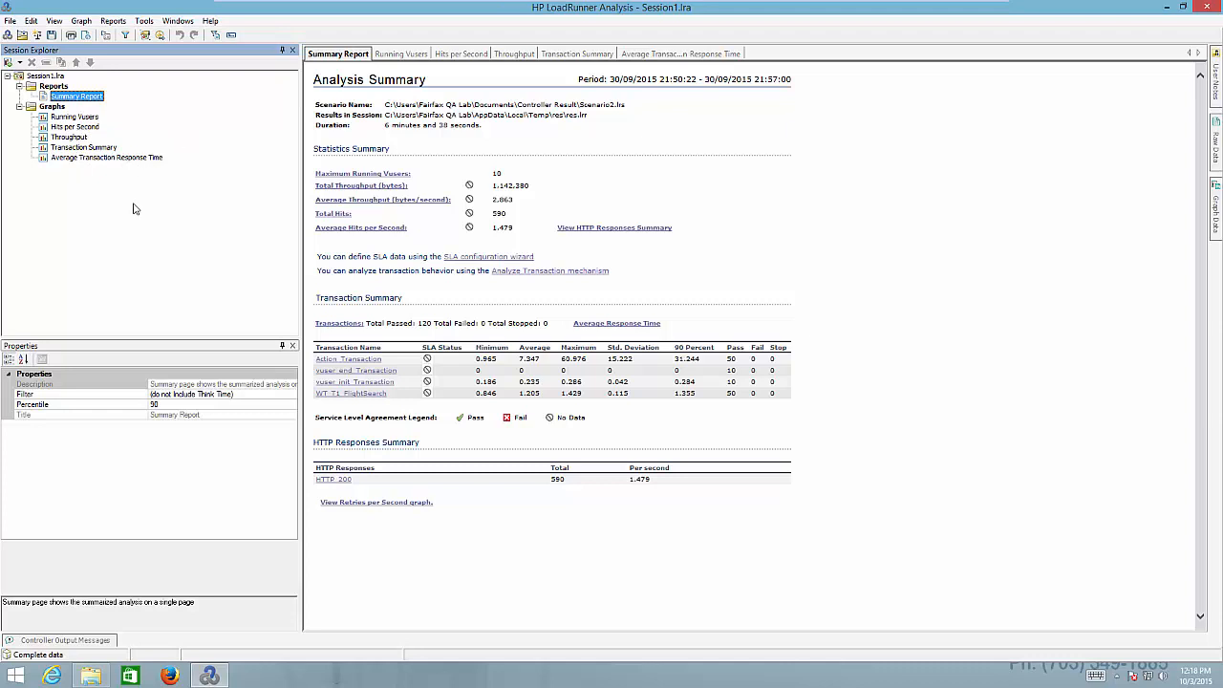
Show the Average Transaction Response Time graph with the Action_Transaction line highlighted
left_click(120, 157)
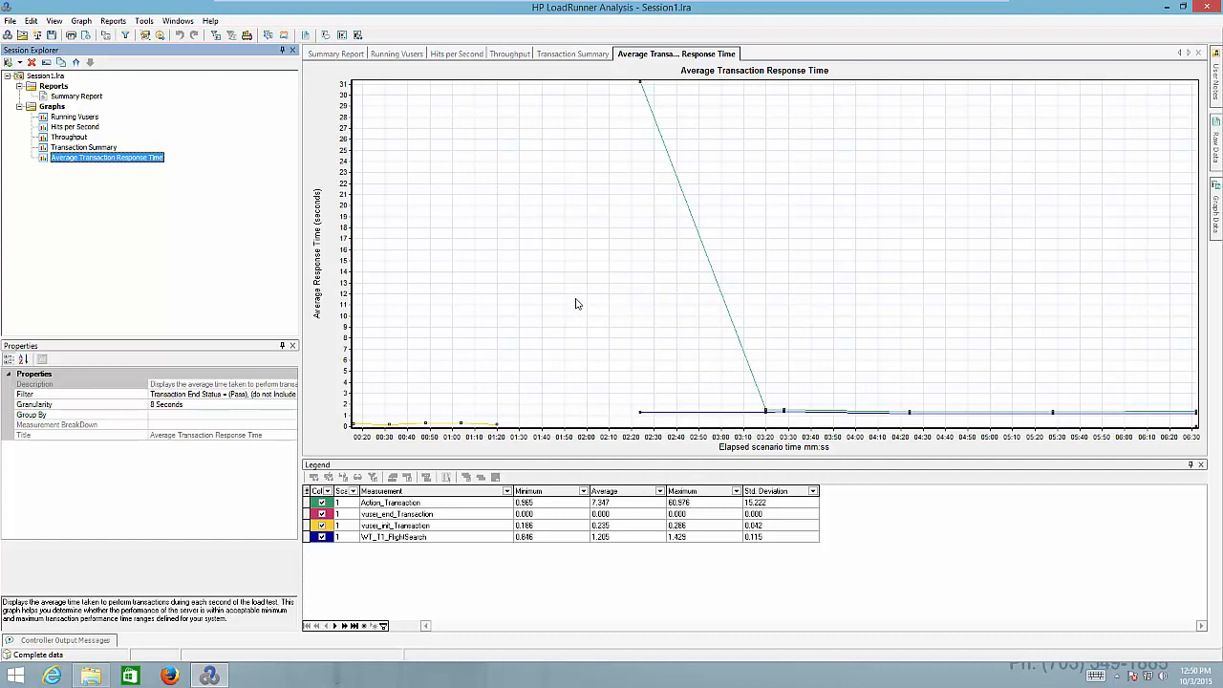
left_click(721, 296)
Highlight the Action_Transaction, vuser_init_Transaction and WT_T1_FlightSearch lines in turn
left_click(425, 503)
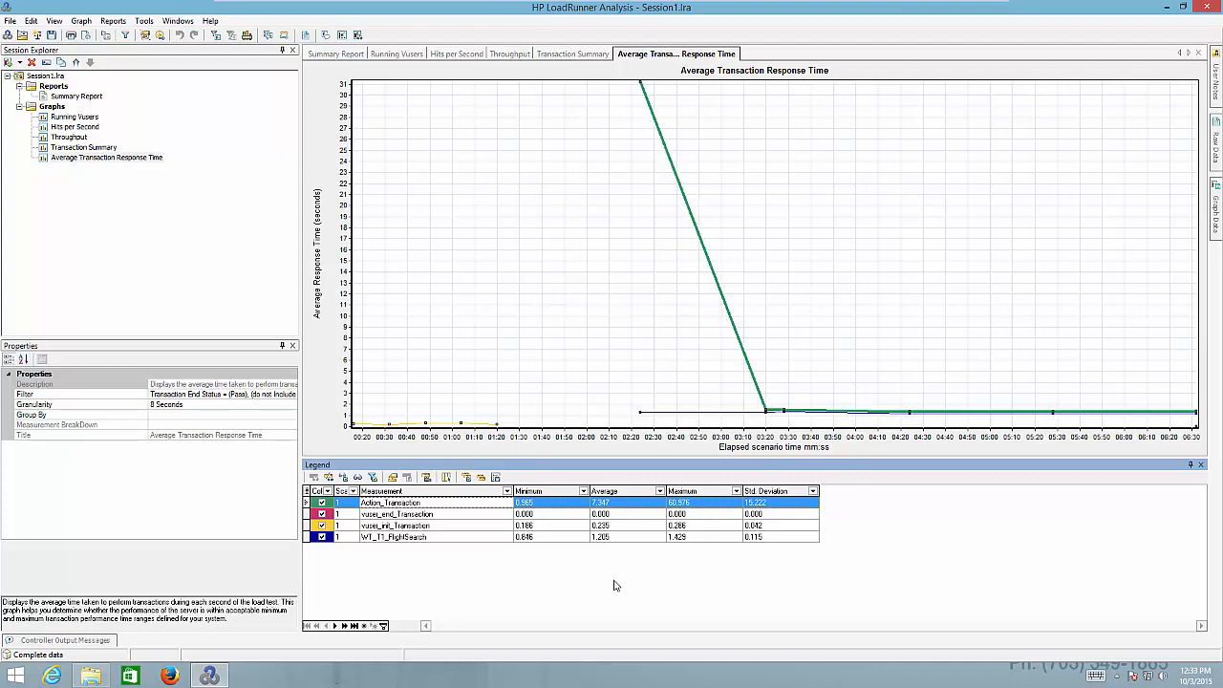
left_click(476, 526)
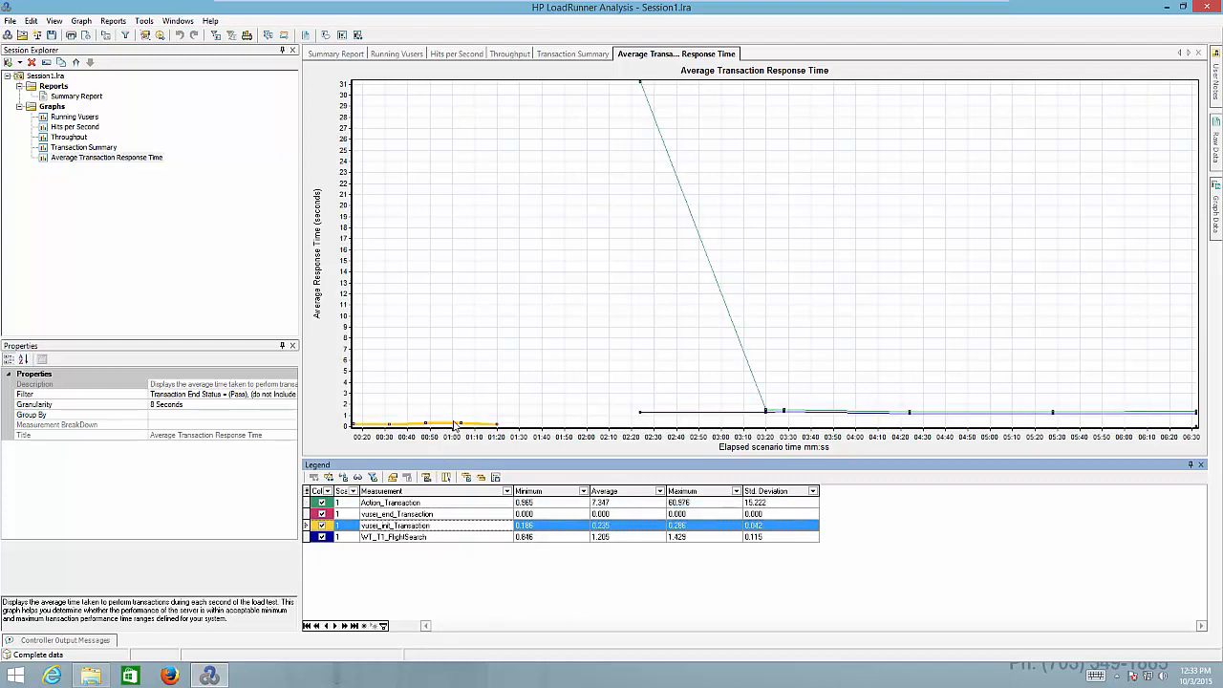
left_click(437, 537)
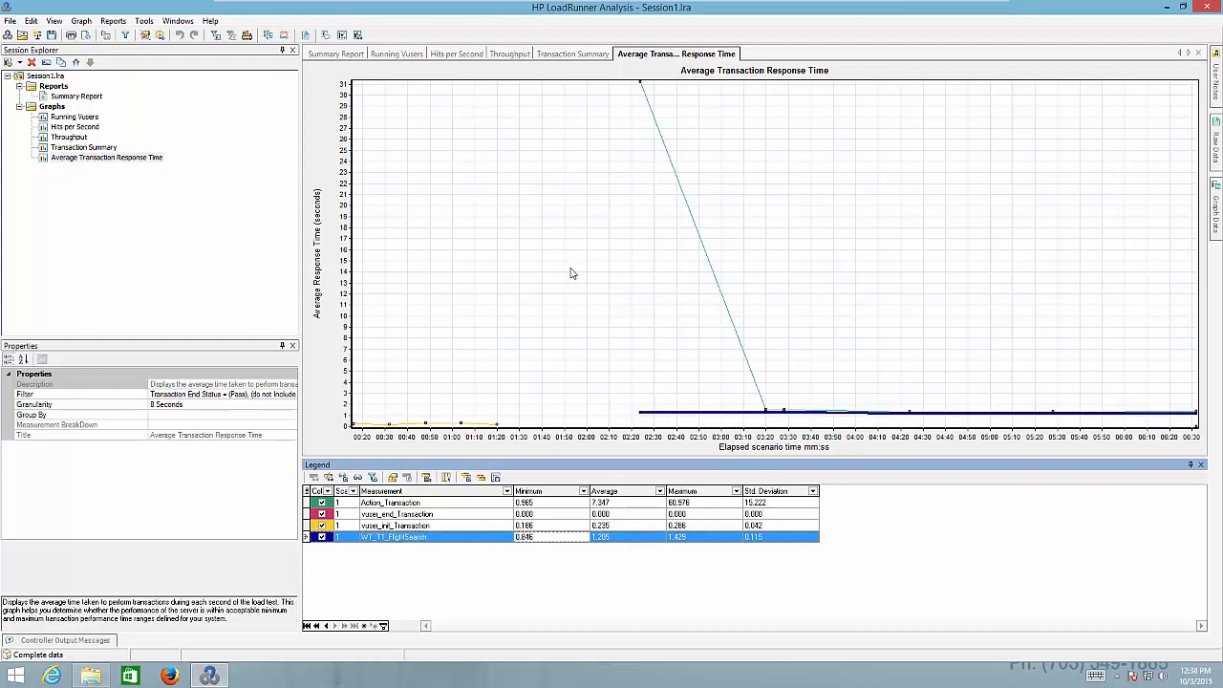
left_click(477, 505)
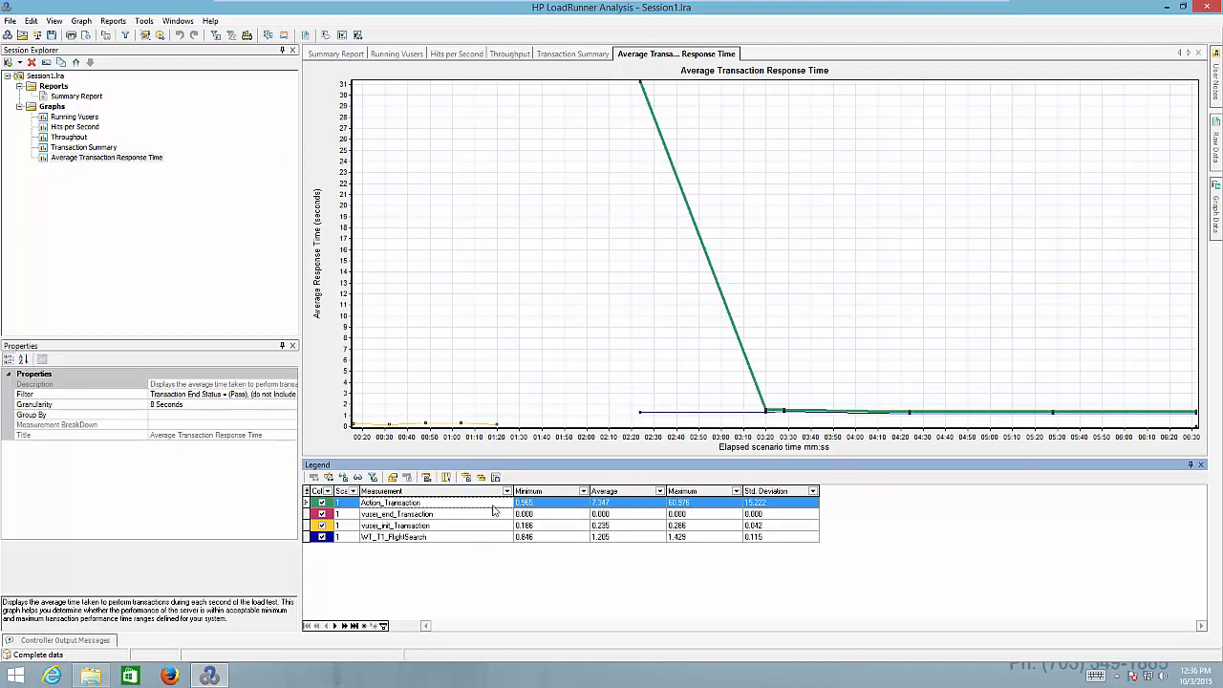
Review Action_Transaction's average 7.347, maximum 60.976 and std deviation 15.222, then show Hits per Second
left_click(618, 504)
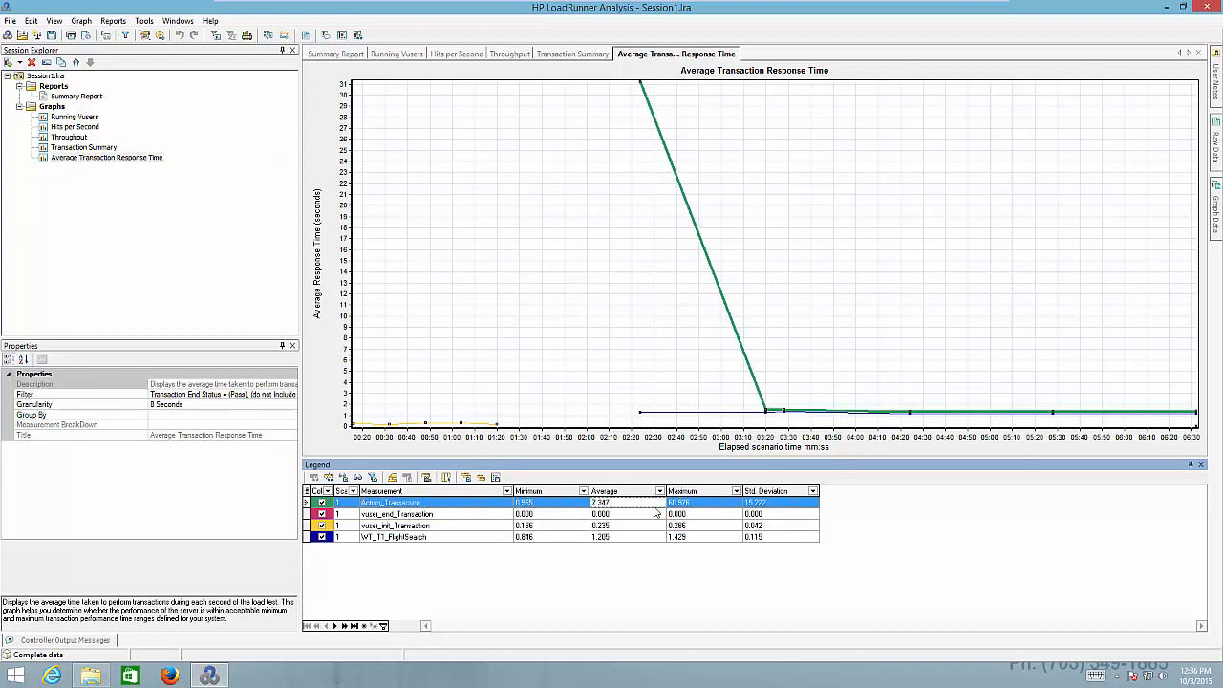
left_click(703, 506)
left_click(778, 506)
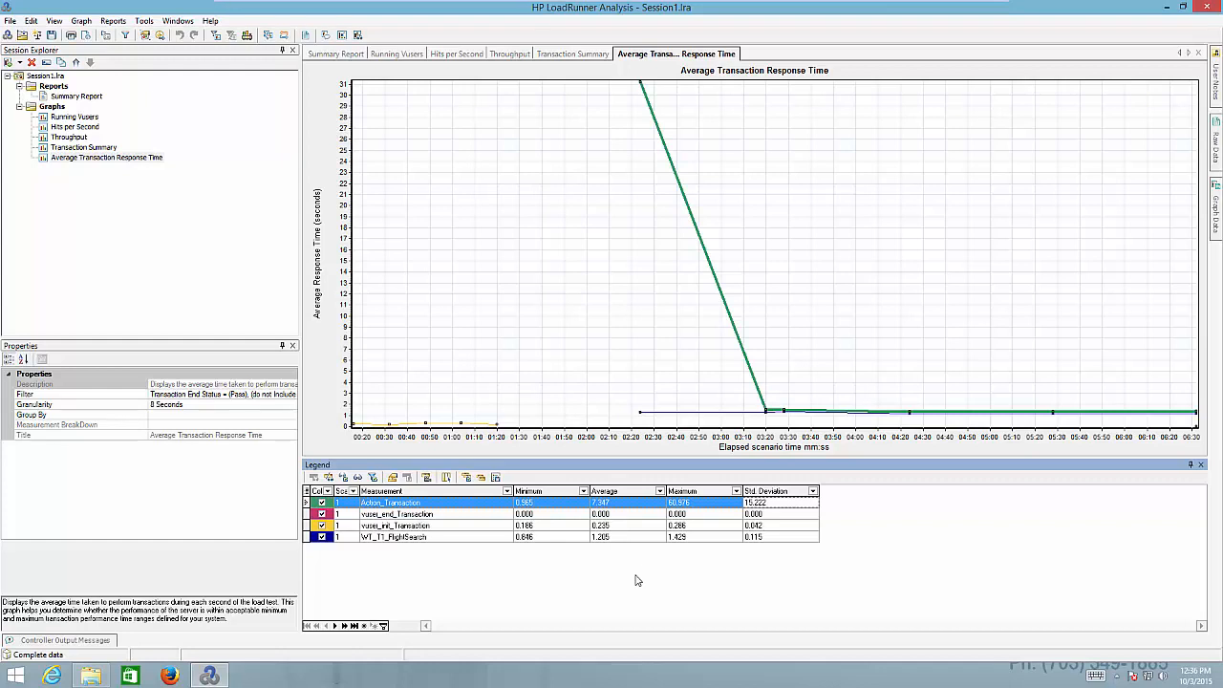
left_click(197, 259)
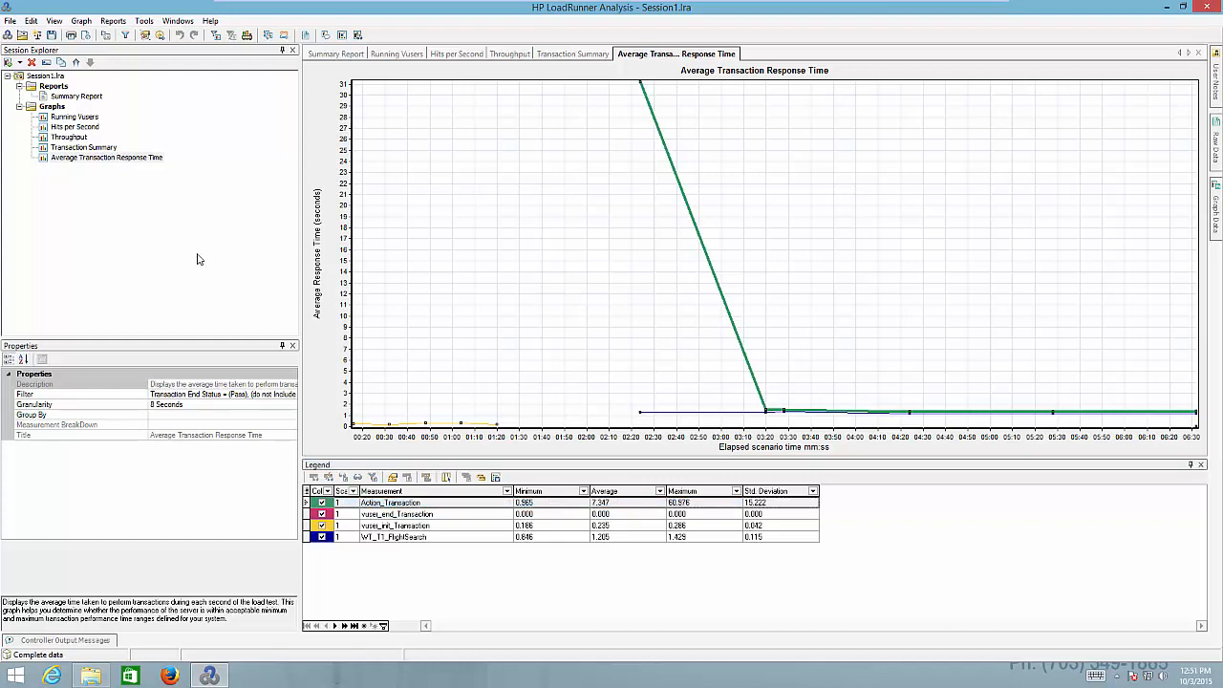
left_click(82, 129)
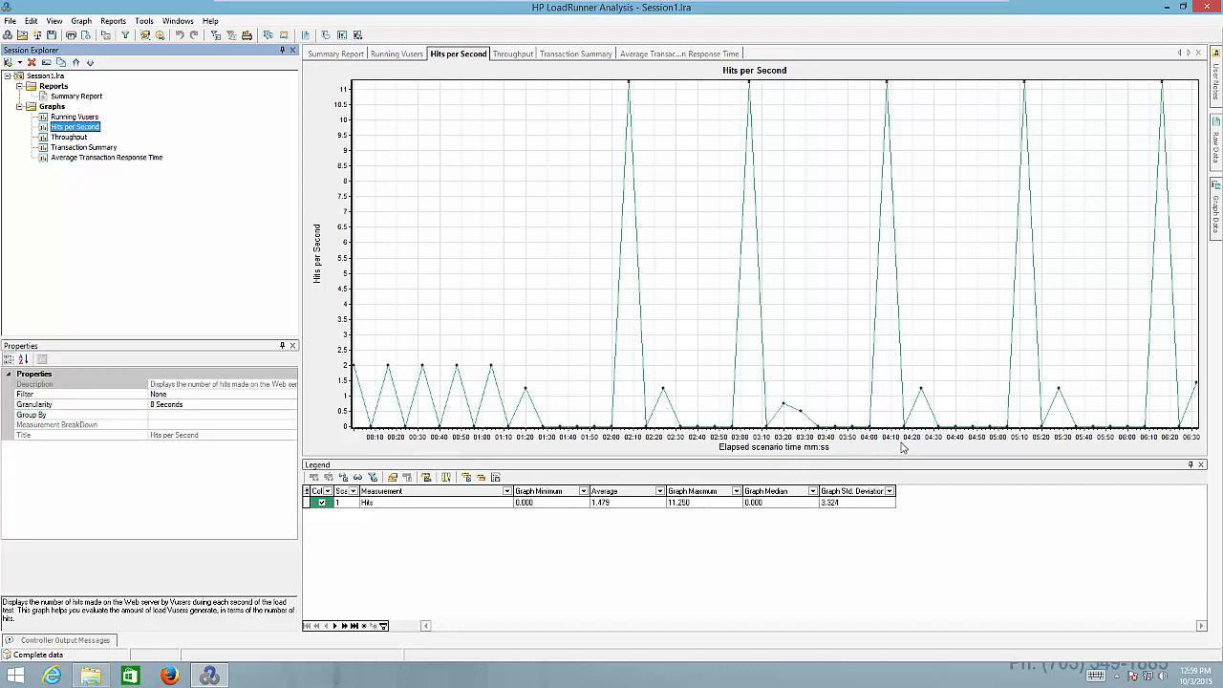
Inspect Hits statistics (min 0.000, average 1.479, max 11.250, std dev 3.324), then show Running Vusers
left_click(579, 327)
left_click(675, 504)
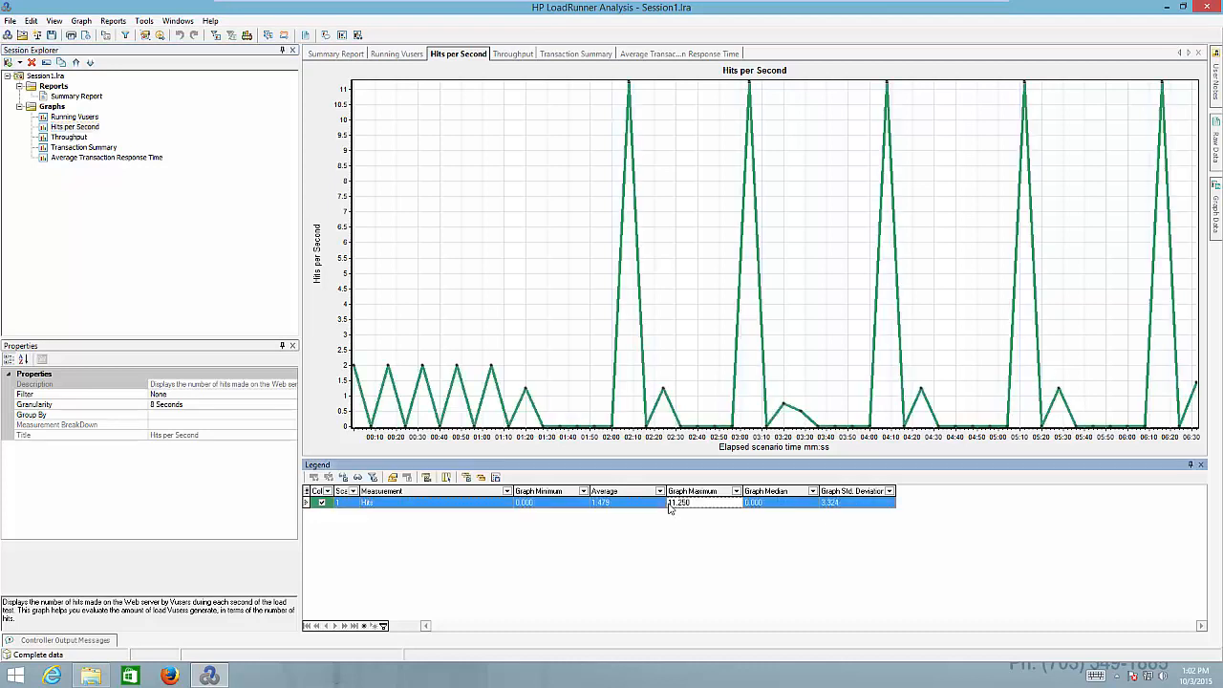
left_click(529, 503)
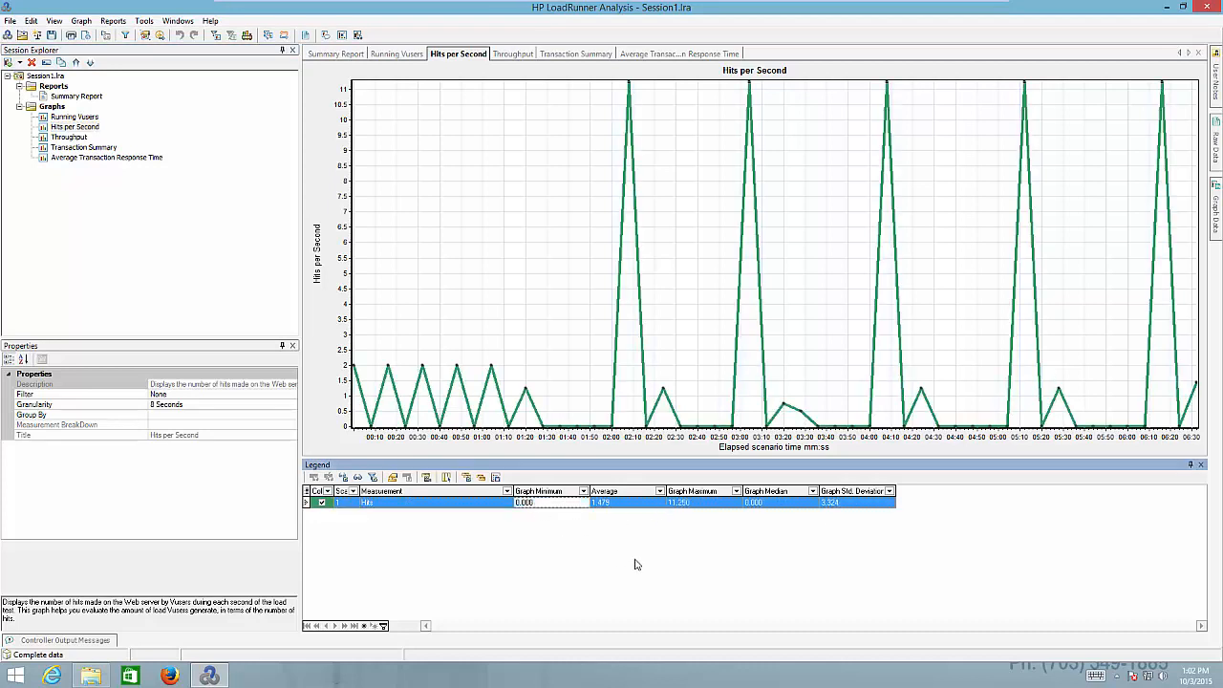
left_click(640, 503)
left_click(682, 507)
left_click(769, 507)
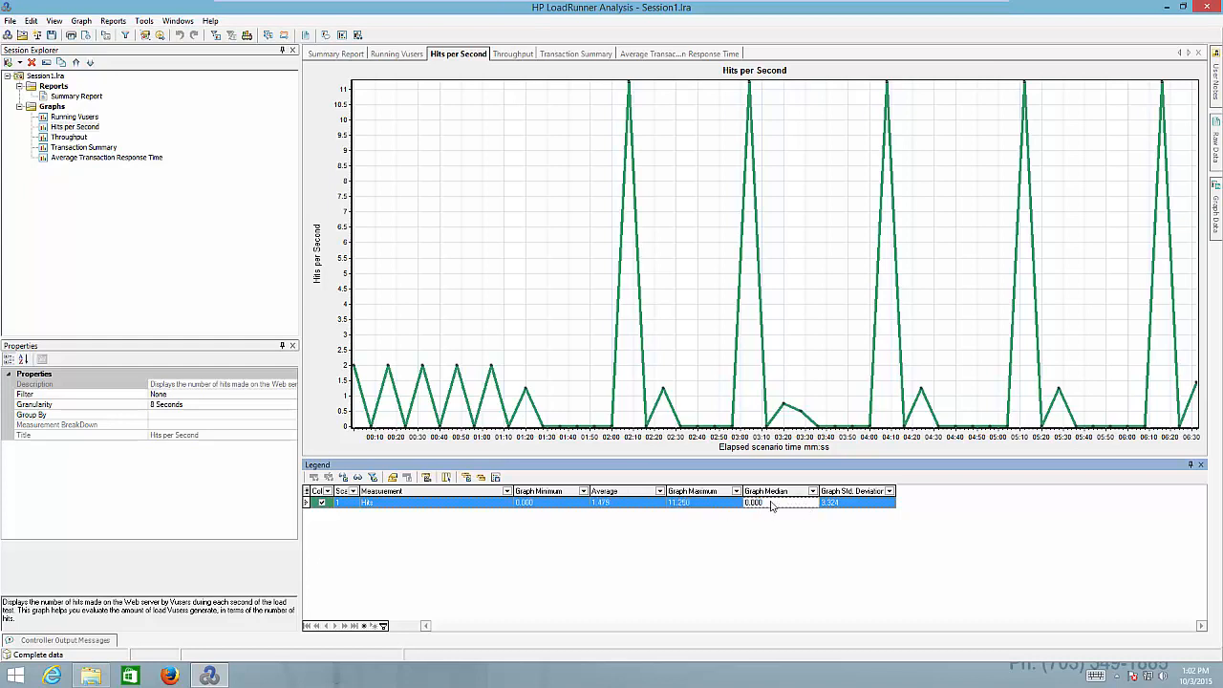
left_click(854, 506)
left_click(511, 320)
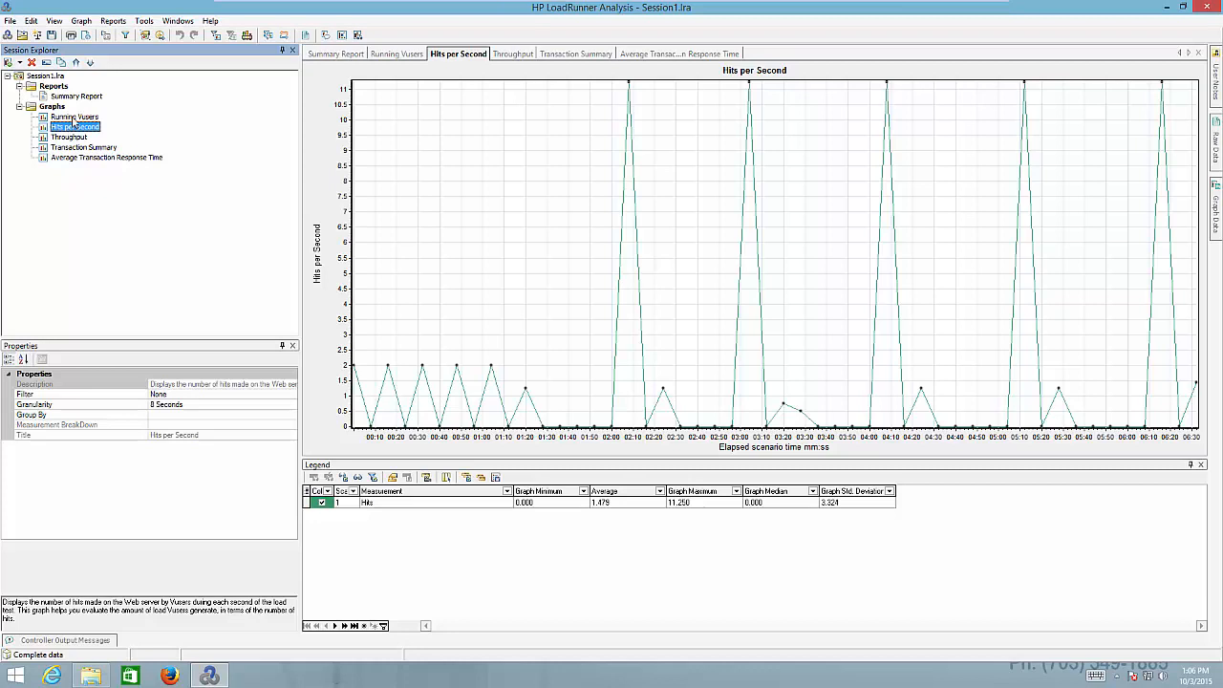
left_click(75, 116)
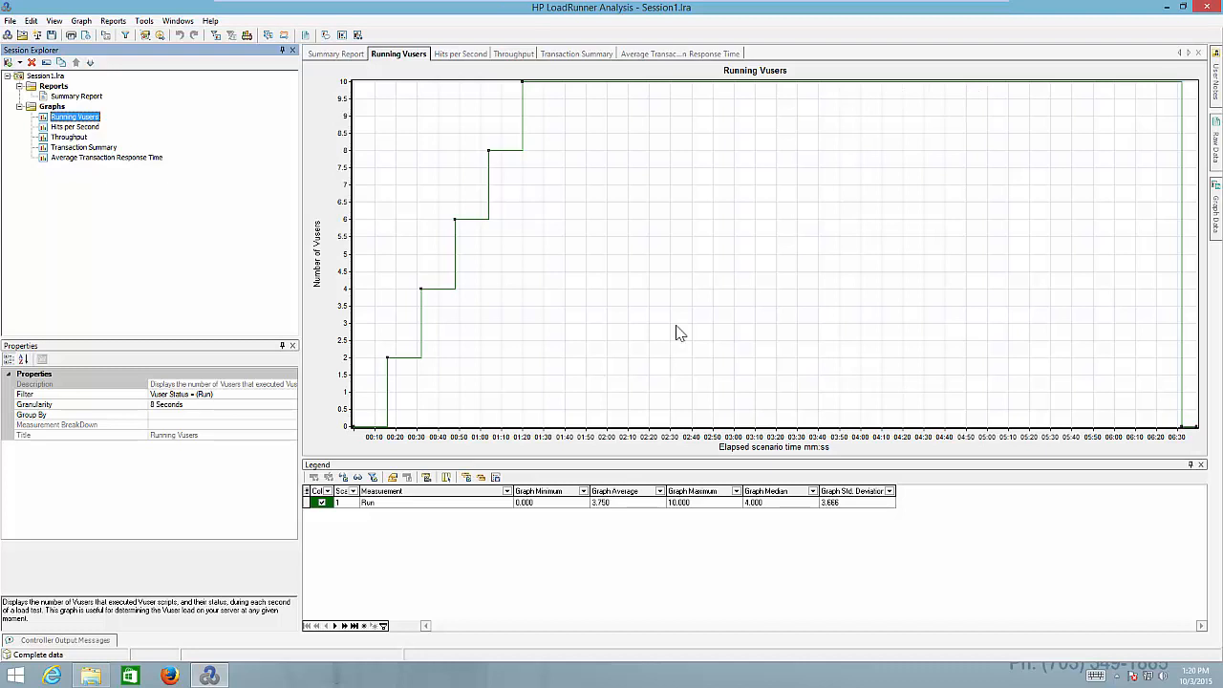
Open the Throughput graph of bytes per second over elapsed time
left_click(59, 140)
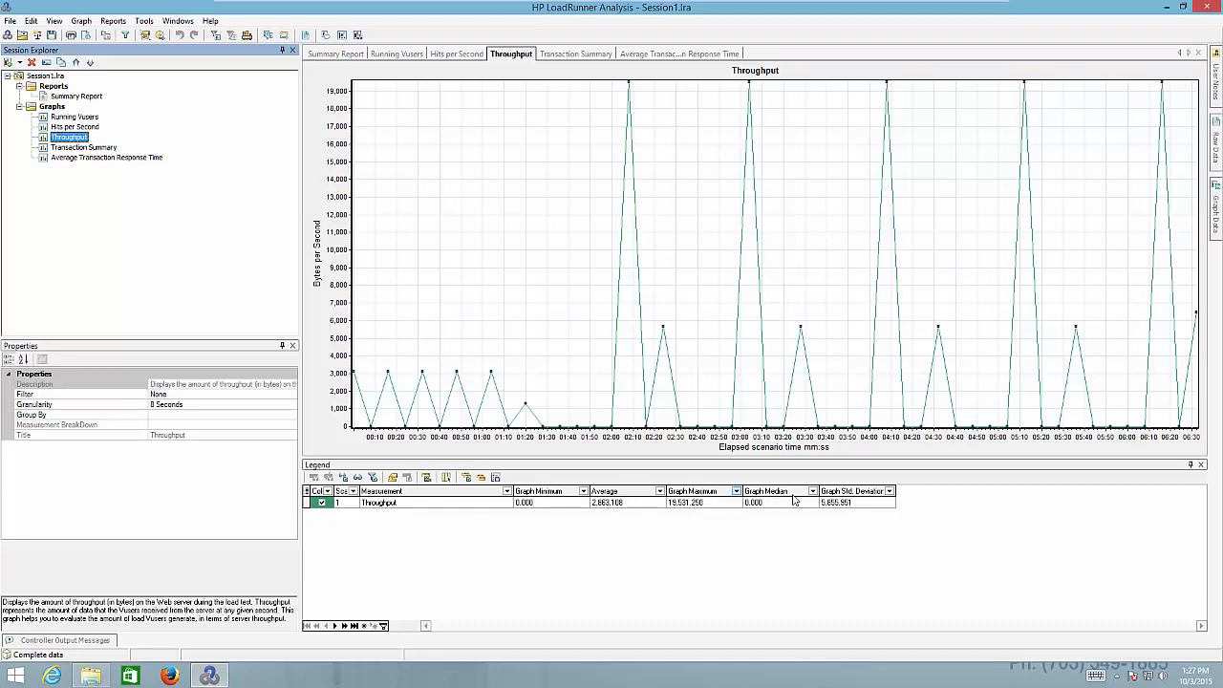
Check the Throughput maximum of 19,531.250, then display the Transaction Summary bar graph
left_click(853, 504)
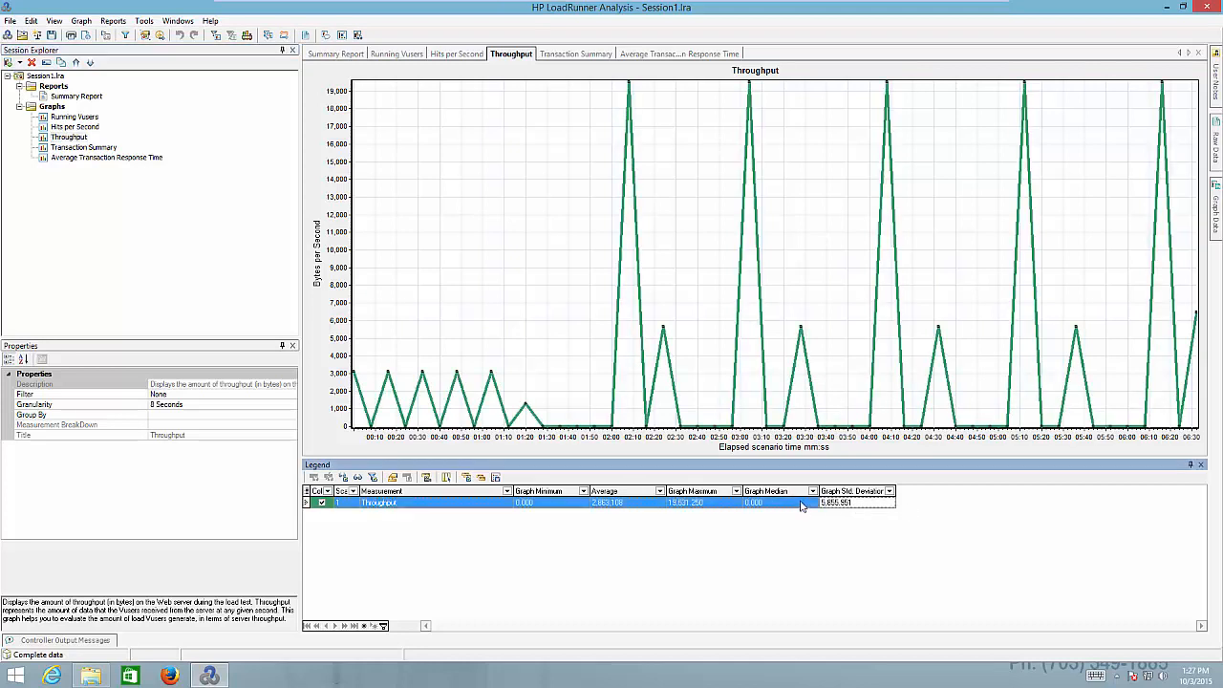
left_click(707, 503)
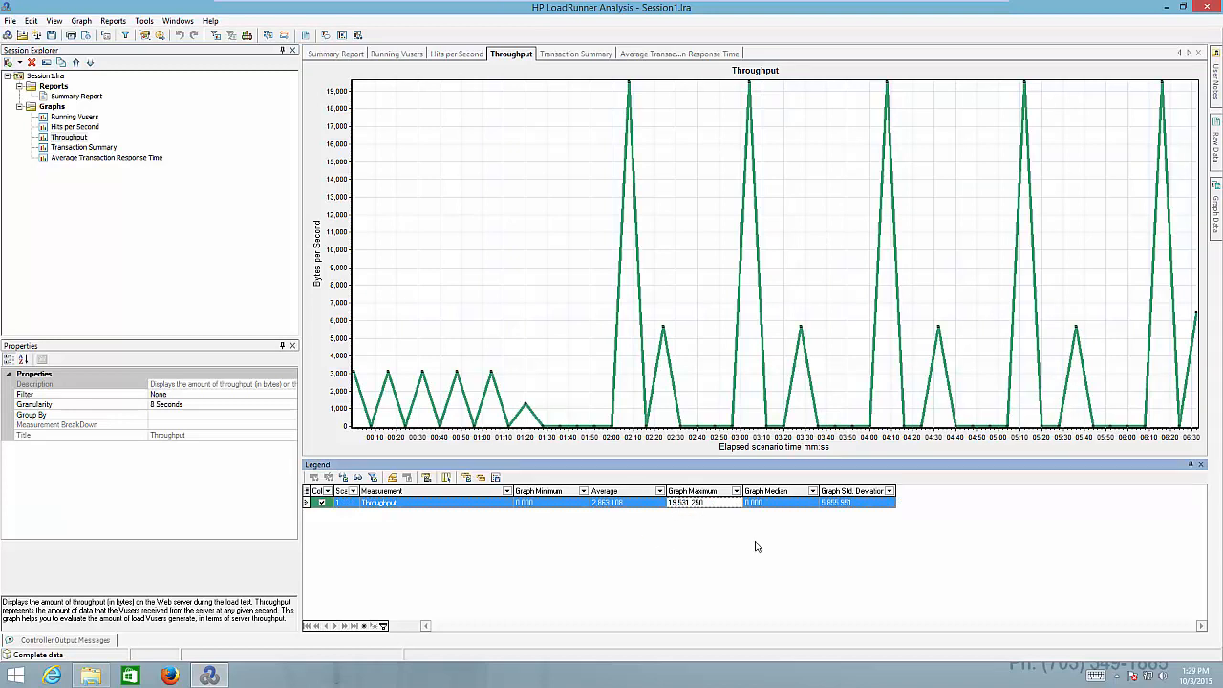
left_click(93, 150)
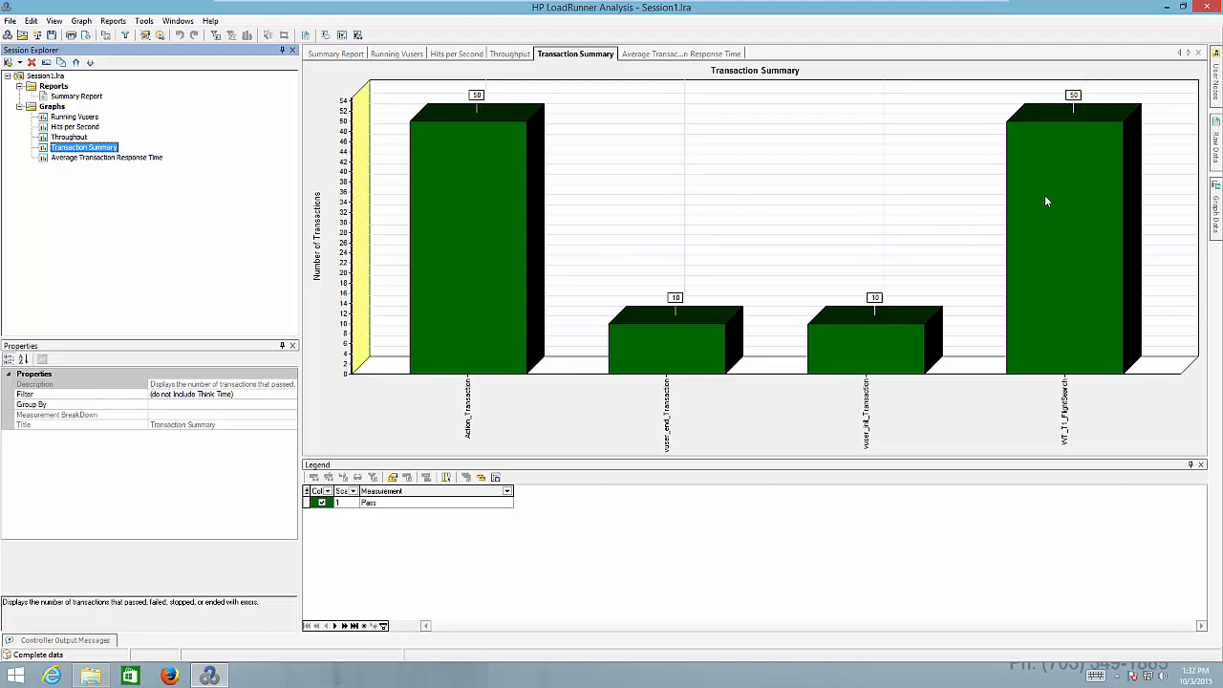
Bring up the Graph menu from the Transaction Summary view
left_click(724, 255)
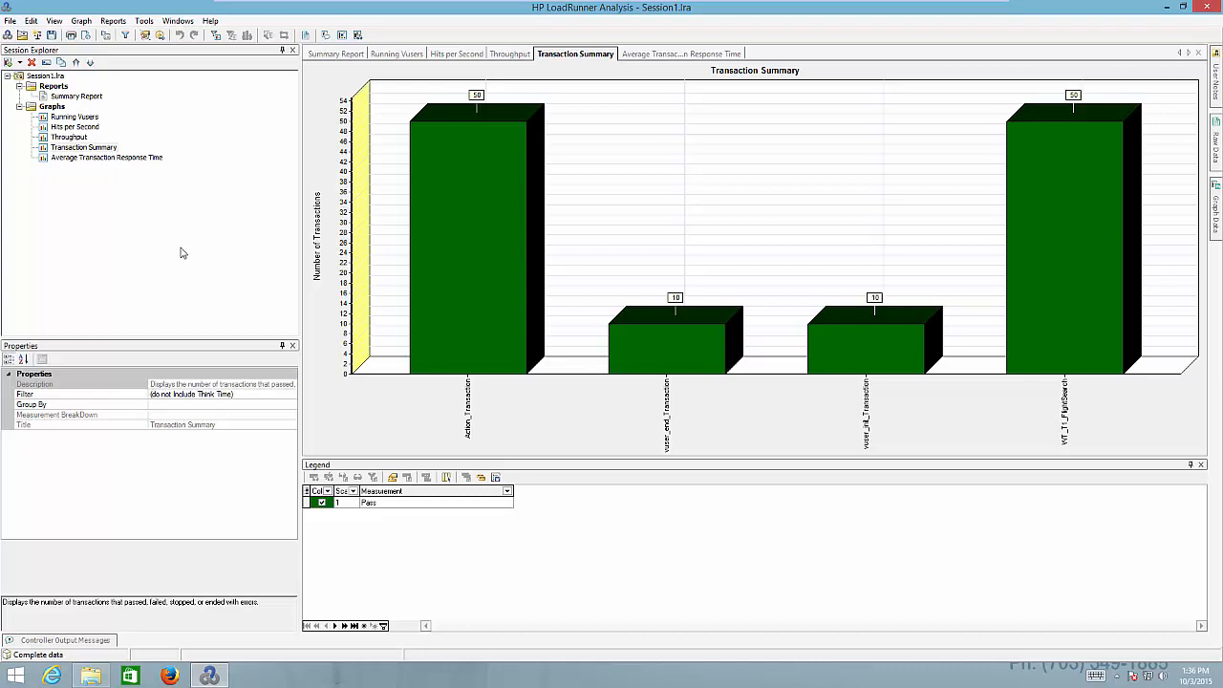
left_click(81, 21)
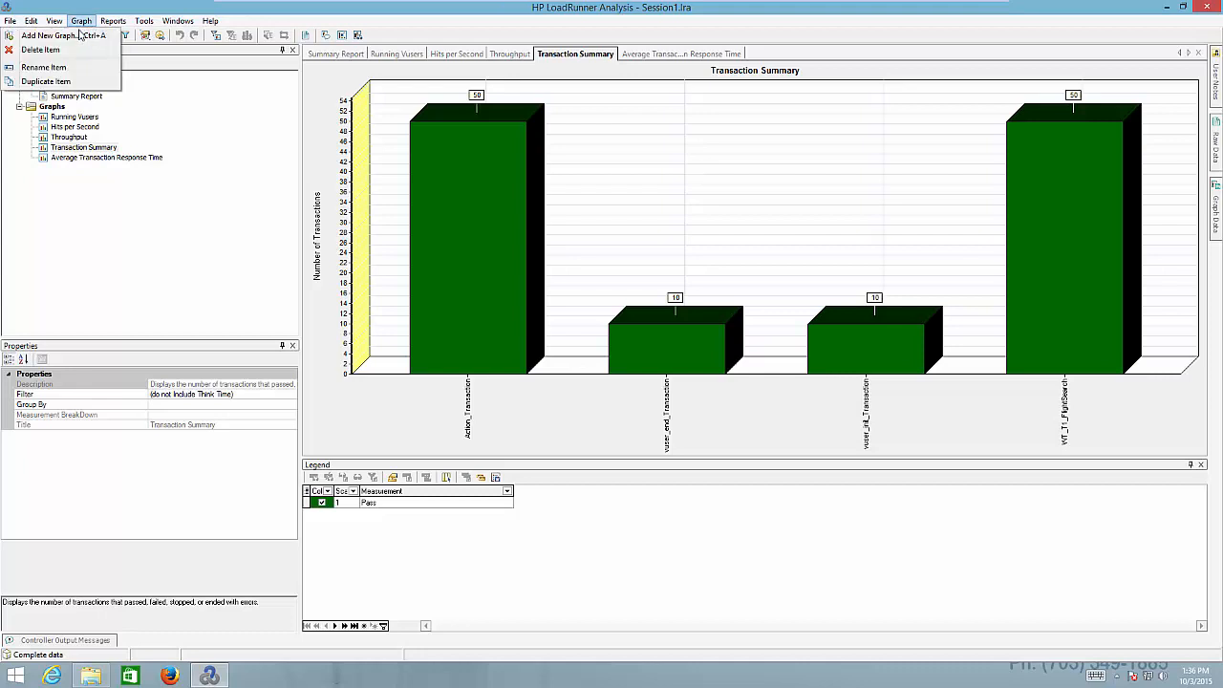
Add the Rendezvous graph from the Vusers category, then expand the Transactions category
left_click(75, 37)
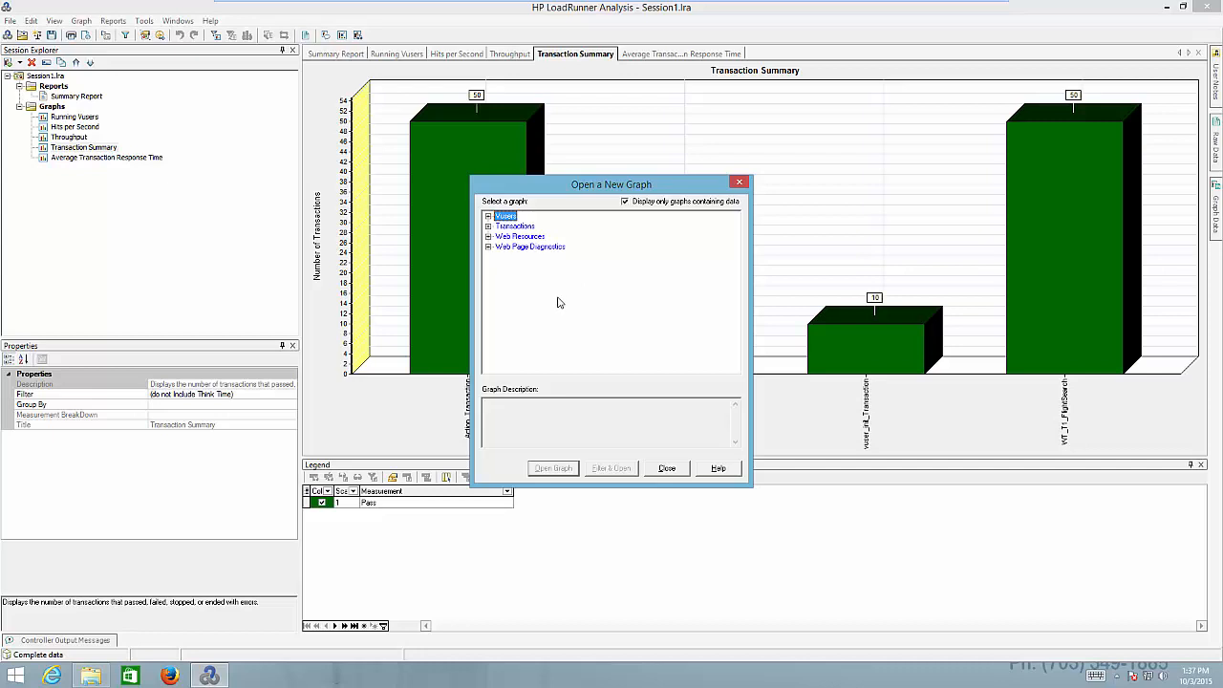
left_click(488, 217)
left_click(535, 248)
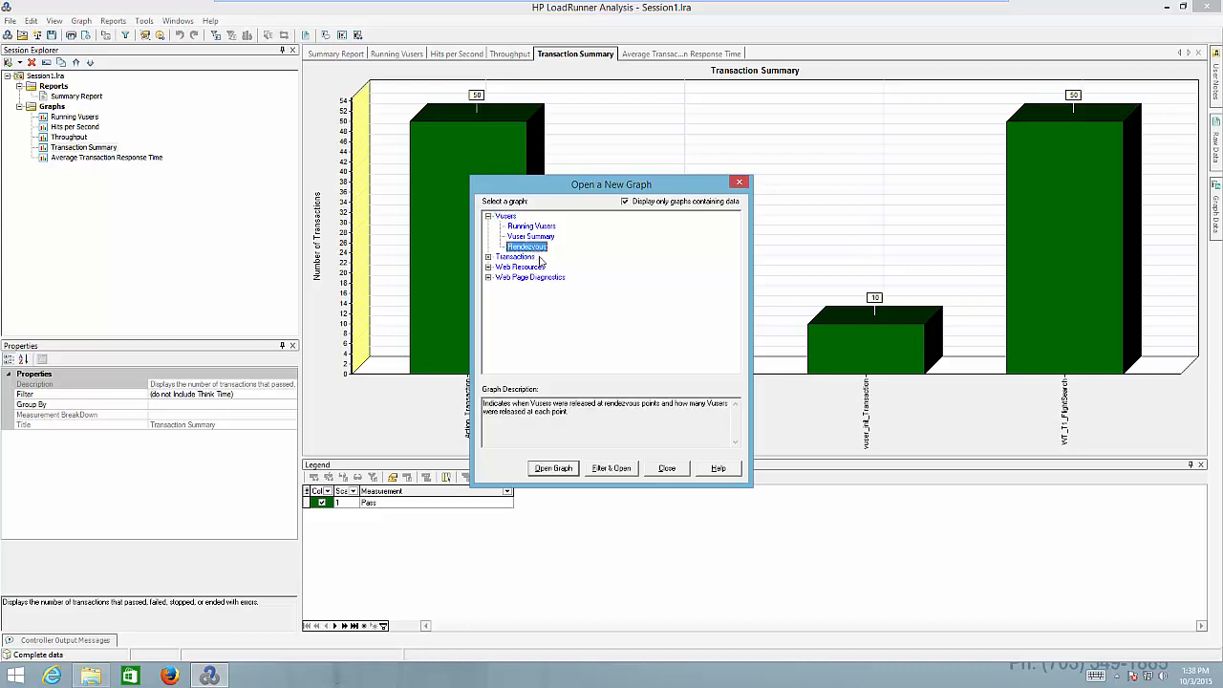
left_click(554, 469)
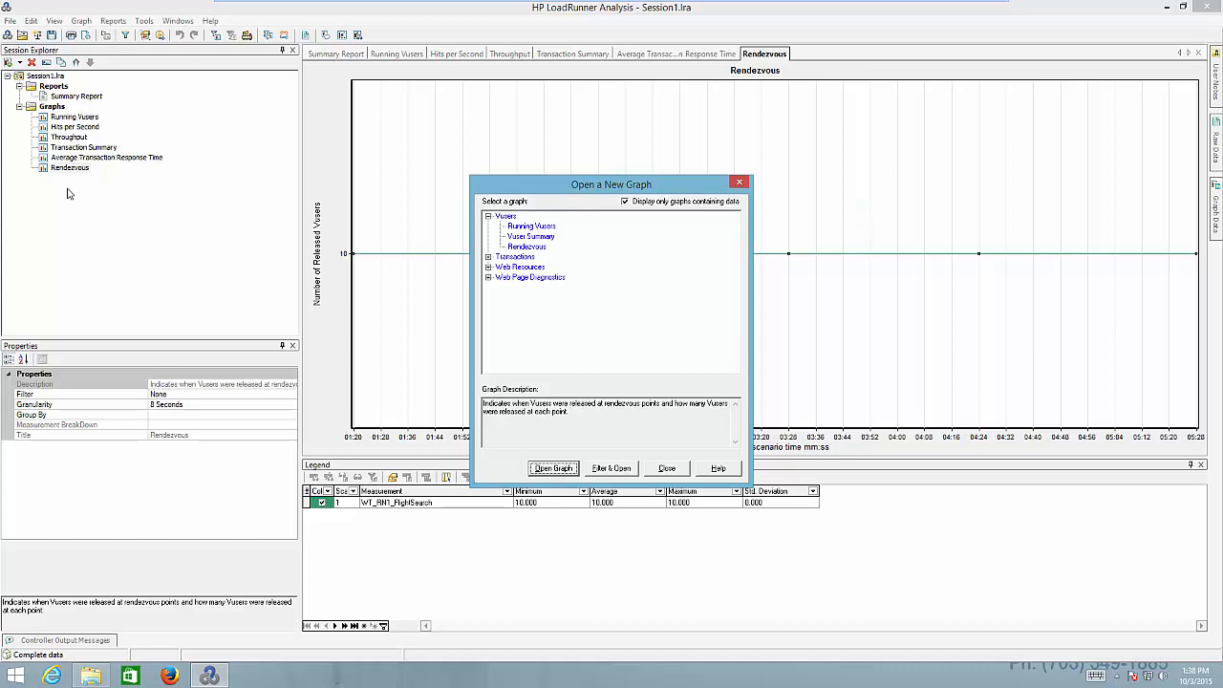
left_click(488, 257)
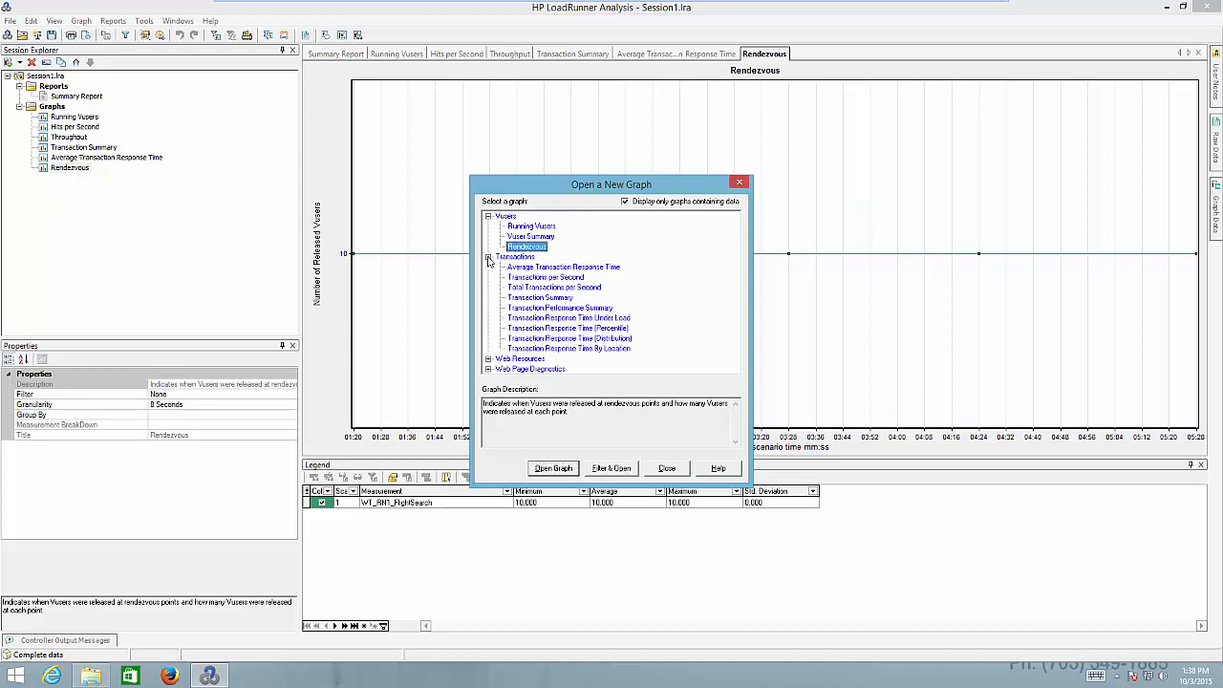
Add the Transaction Response Time (Distribution) graph and close the Open a New Graph dialog
left_click(567, 340)
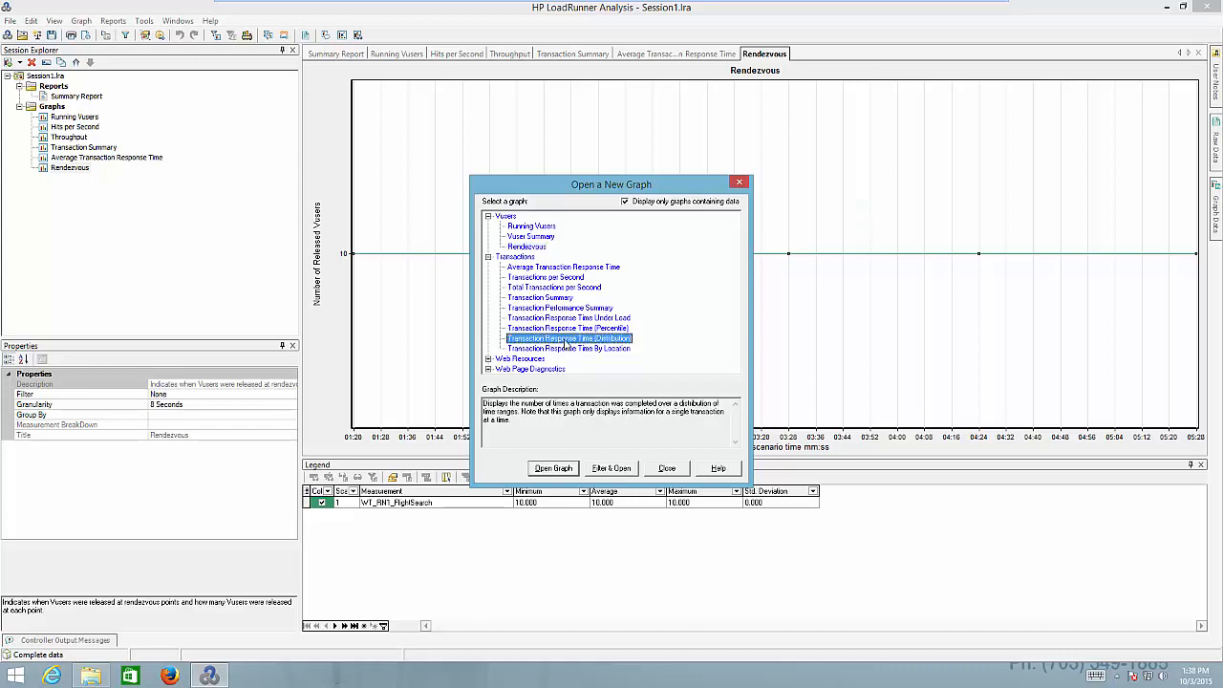
left_click(554, 468)
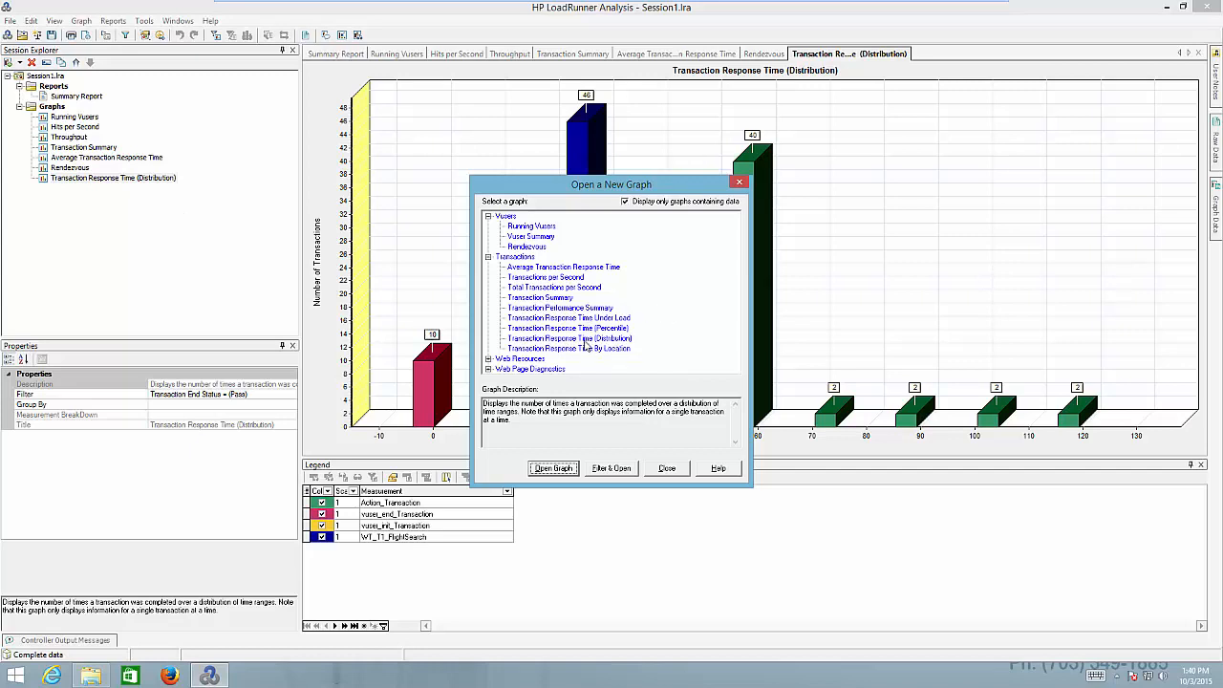
left_click(666, 469)
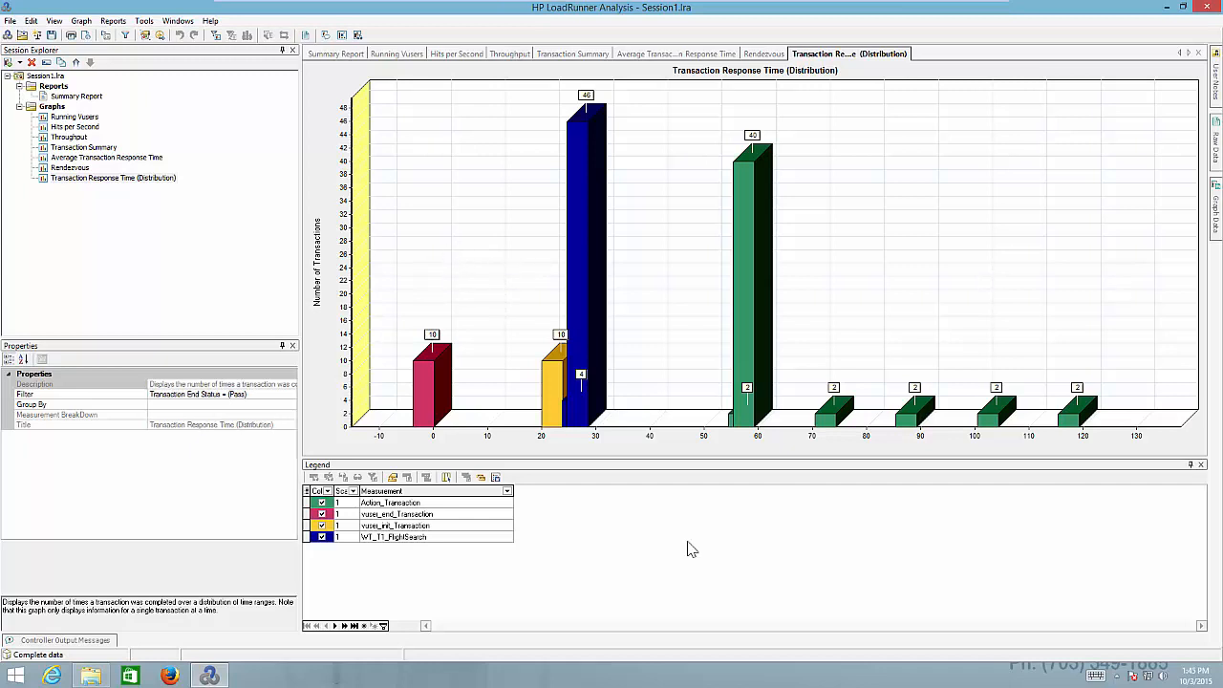
left_click(113, 21)
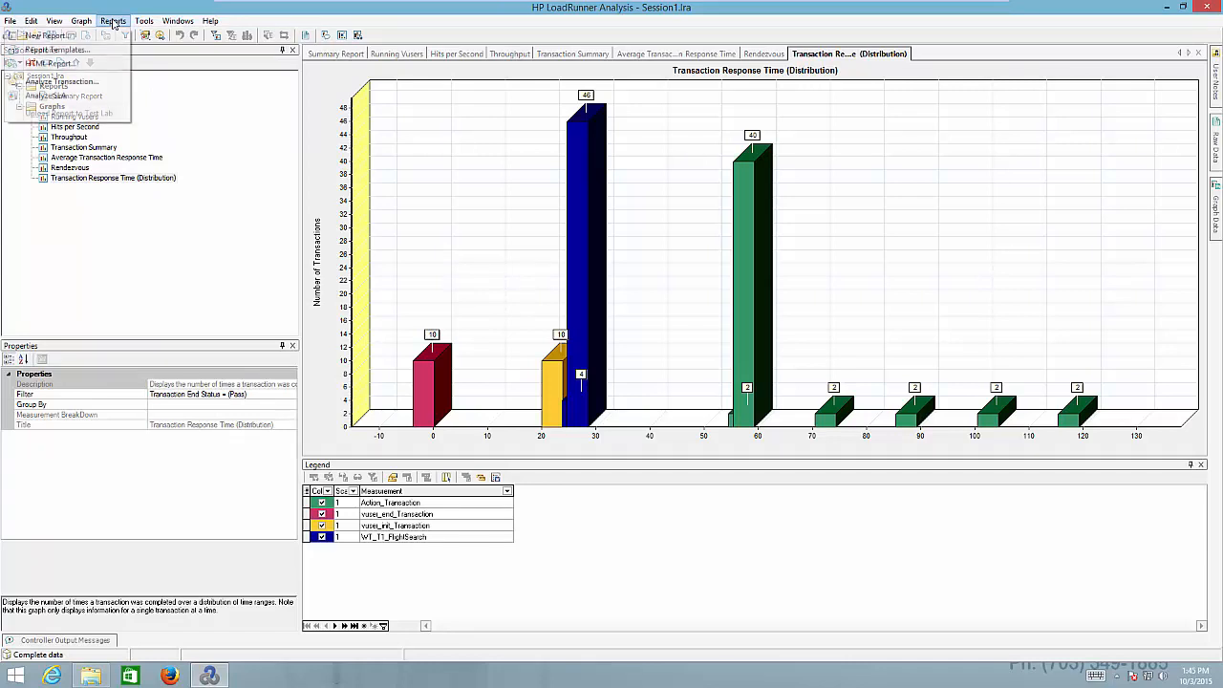
Export an HTML report named 'Flight Search' to the Documents folder
left_click(77, 65)
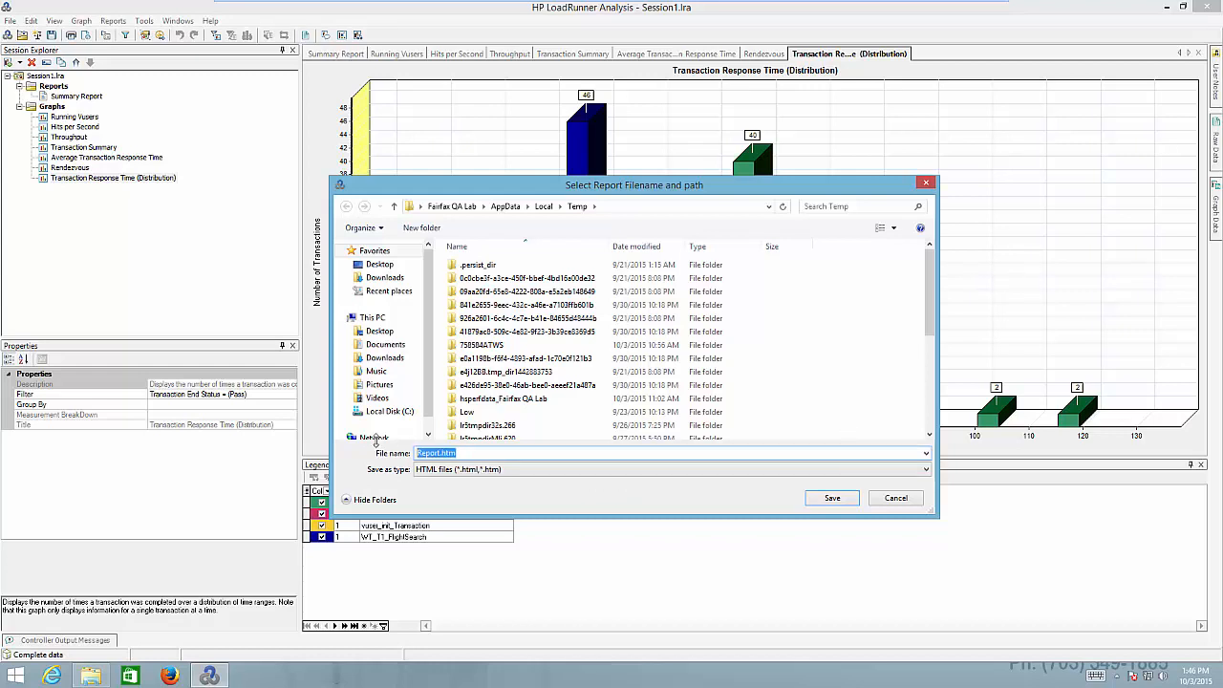
type("Flight Search")
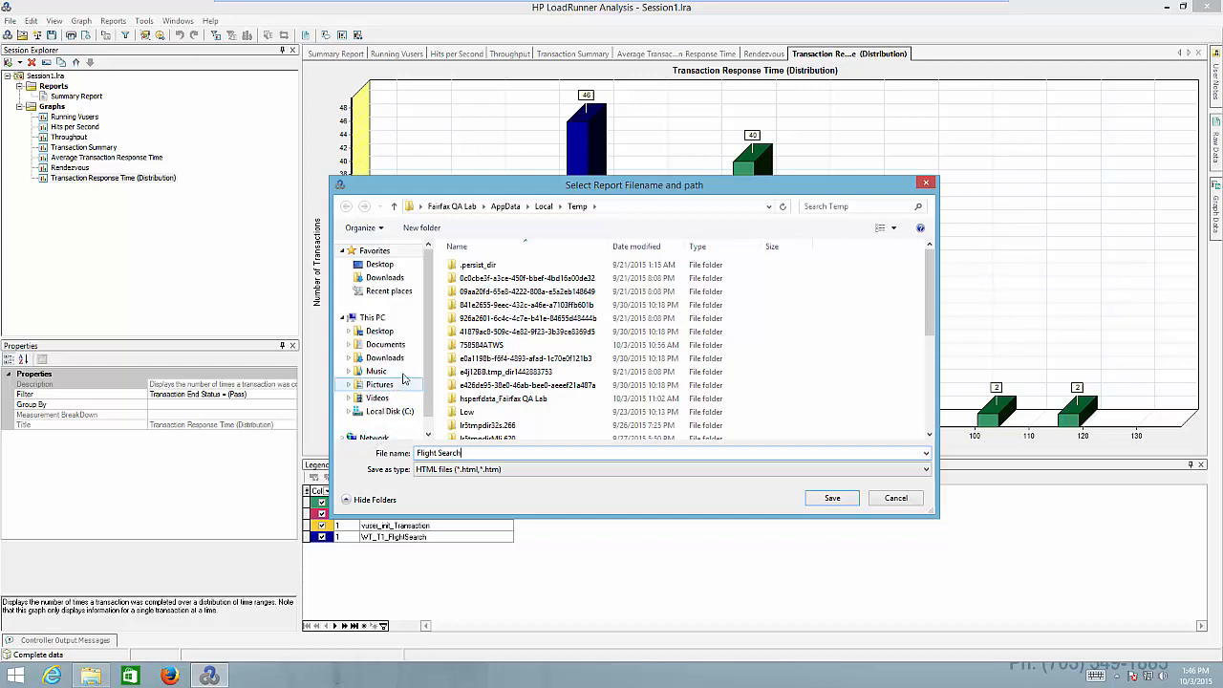
left_click(386, 346)
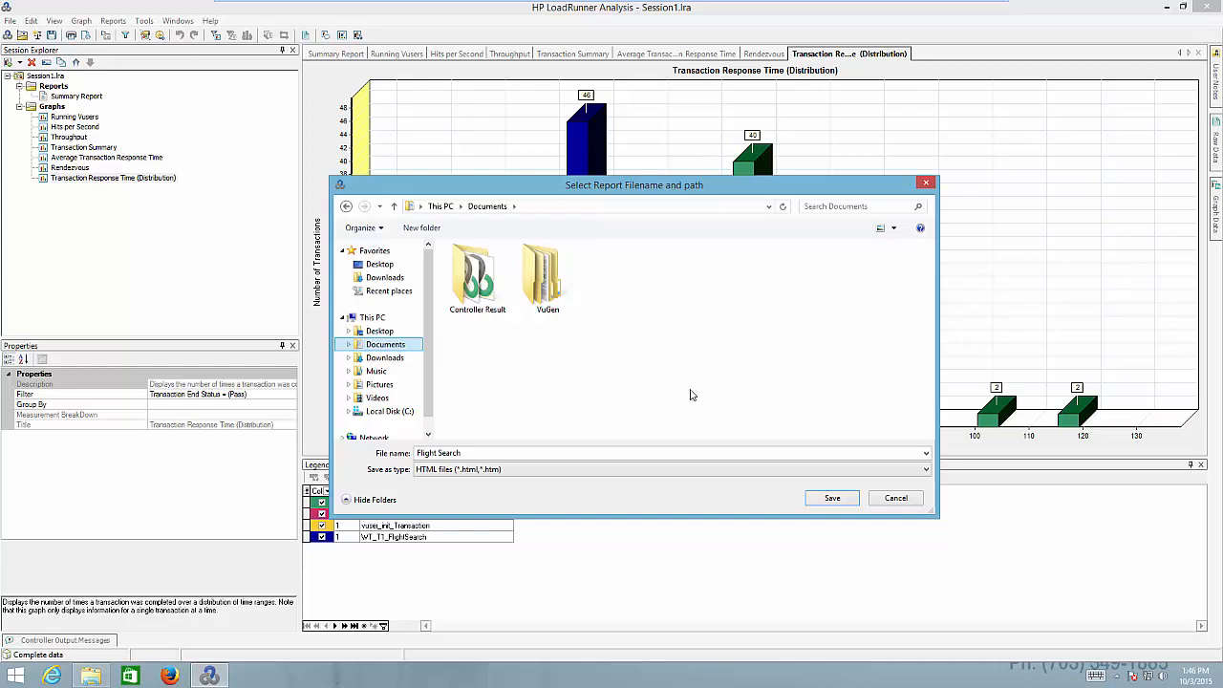
left_click(834, 499)
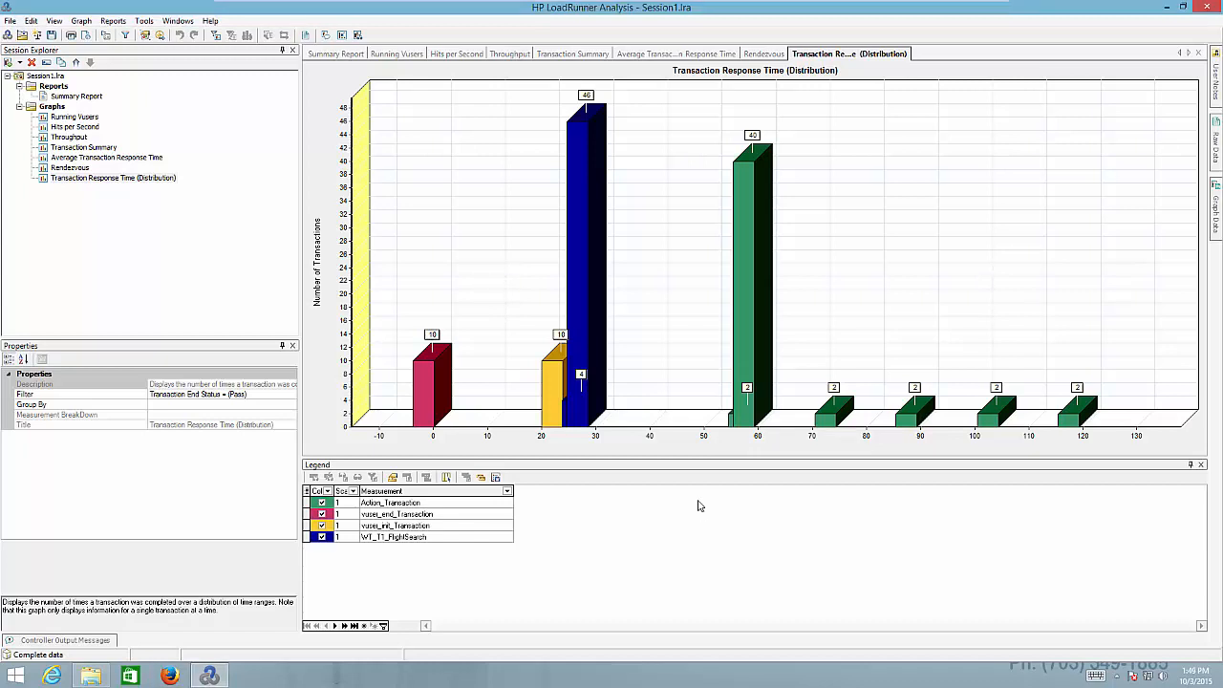
Open Flight Search.htm from the Documents folder in File Explorer
left_click(92, 677)
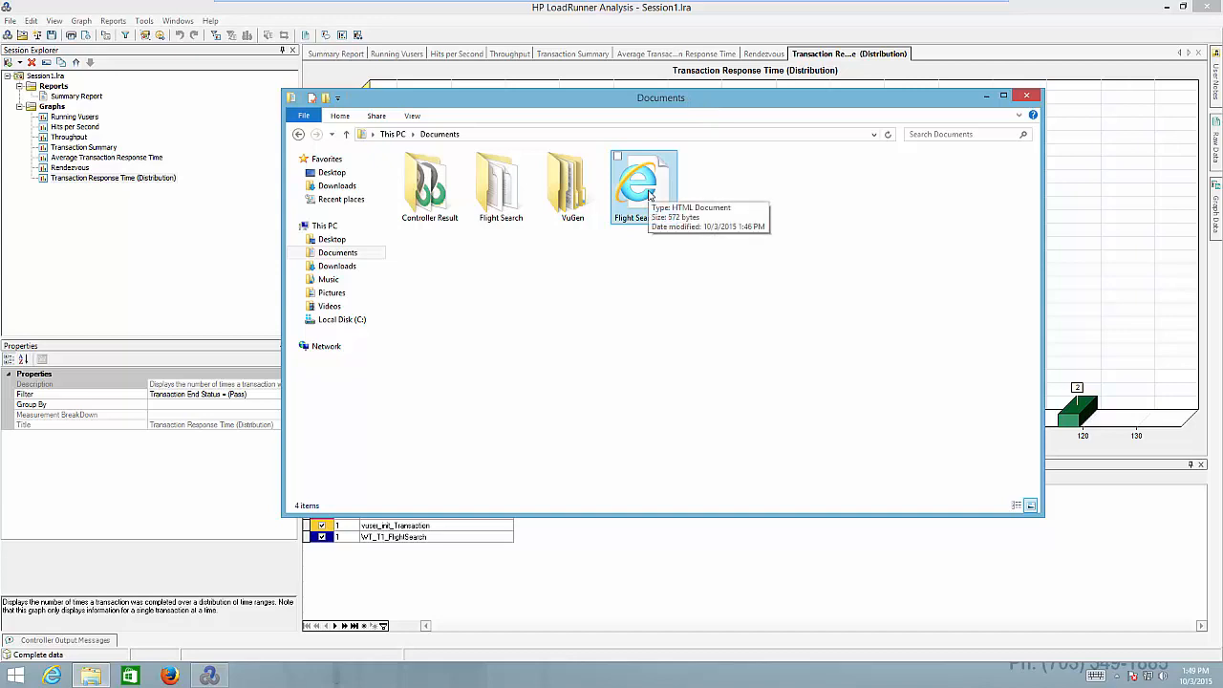
double_click(649, 194)
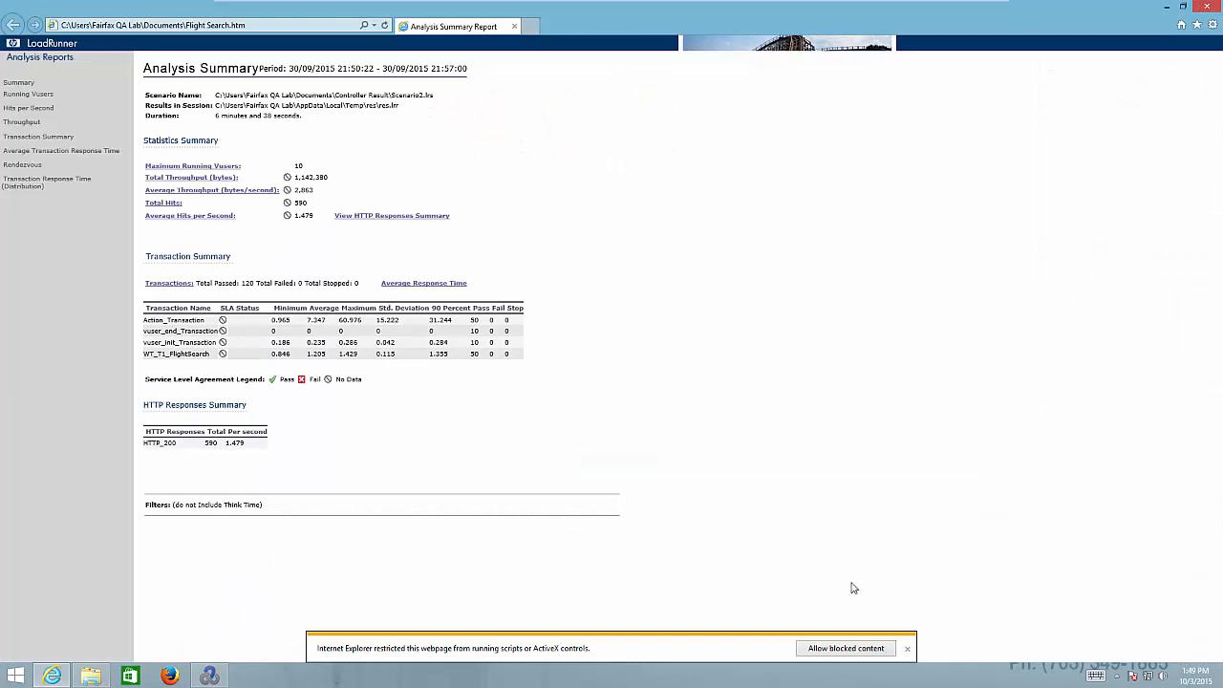
Dismiss the blocked-content bar, view the Hits per Second through Transaction Response Time (Distribution) pages, then minimize the browser
left_click(846, 649)
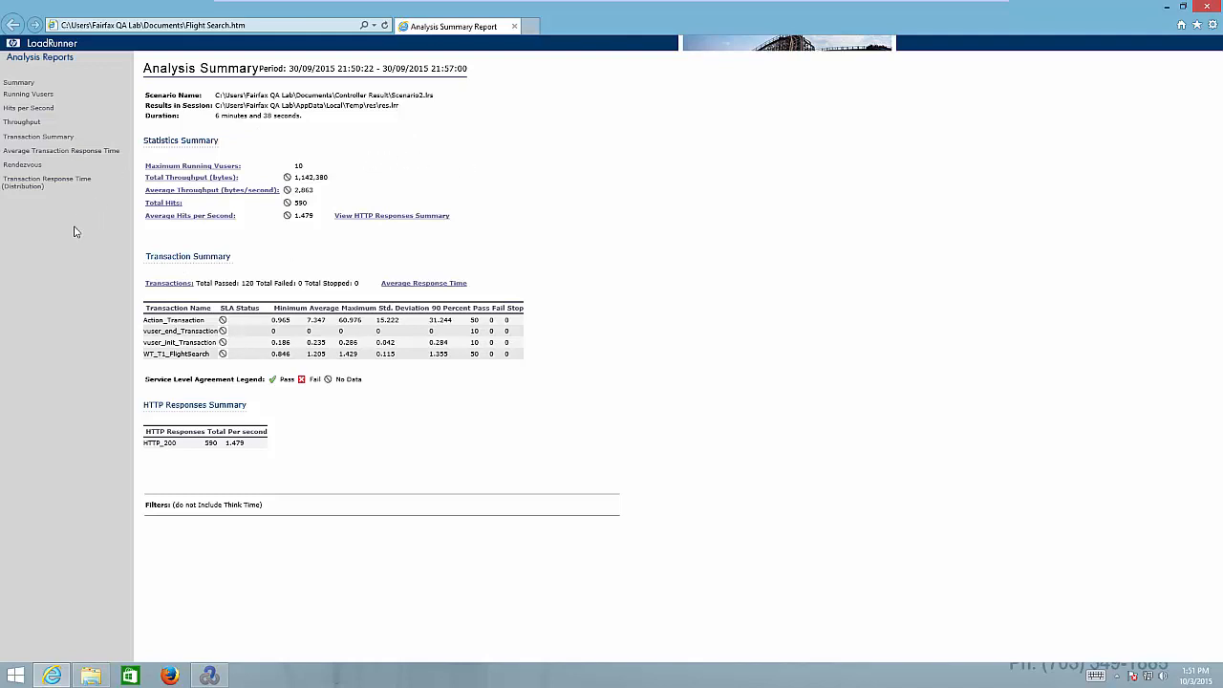
left_click(33, 110)
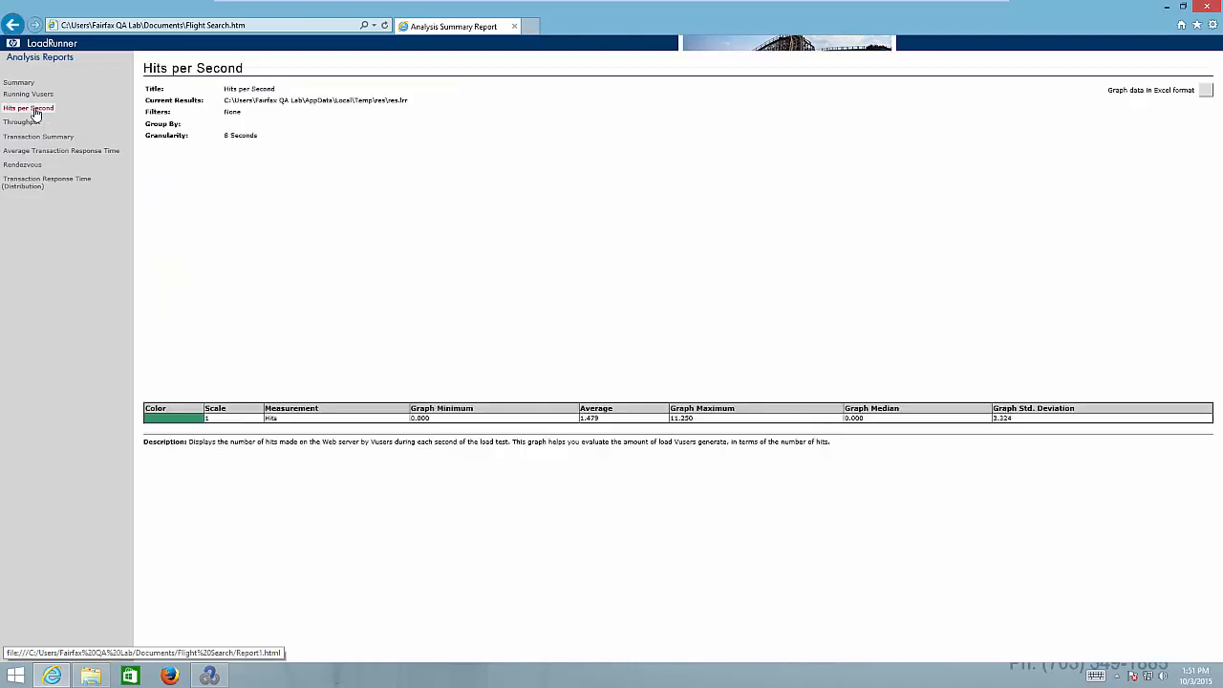
left_click(23, 122)
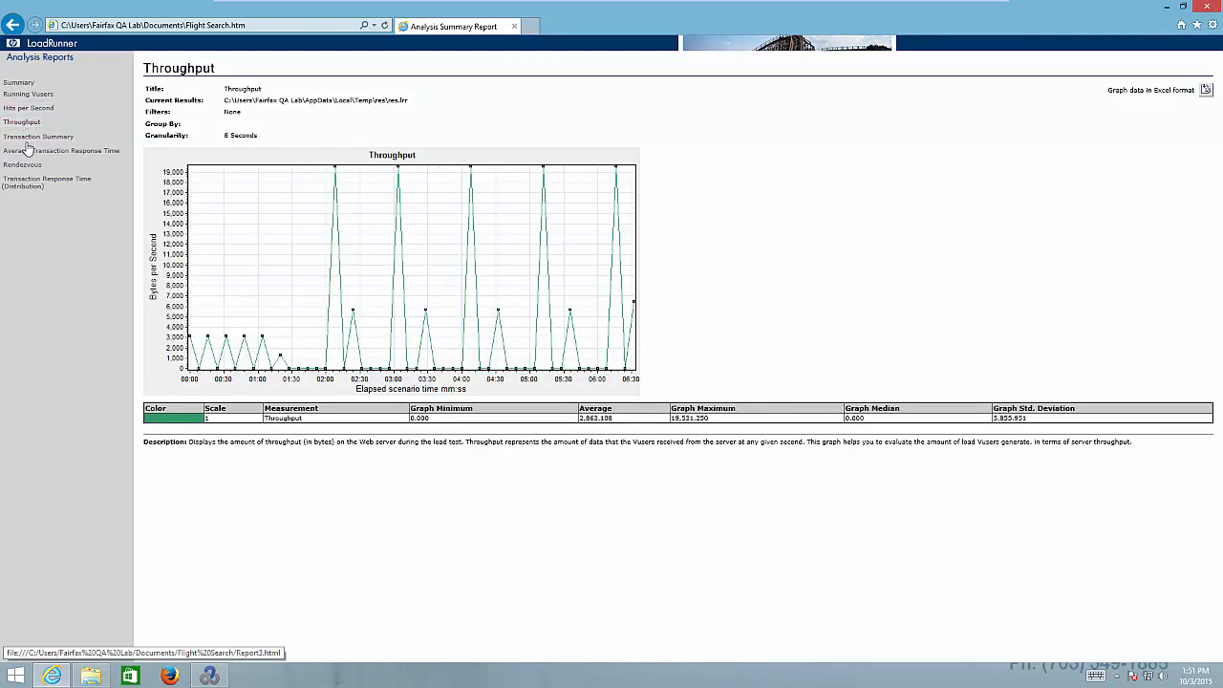
left_click(34, 137)
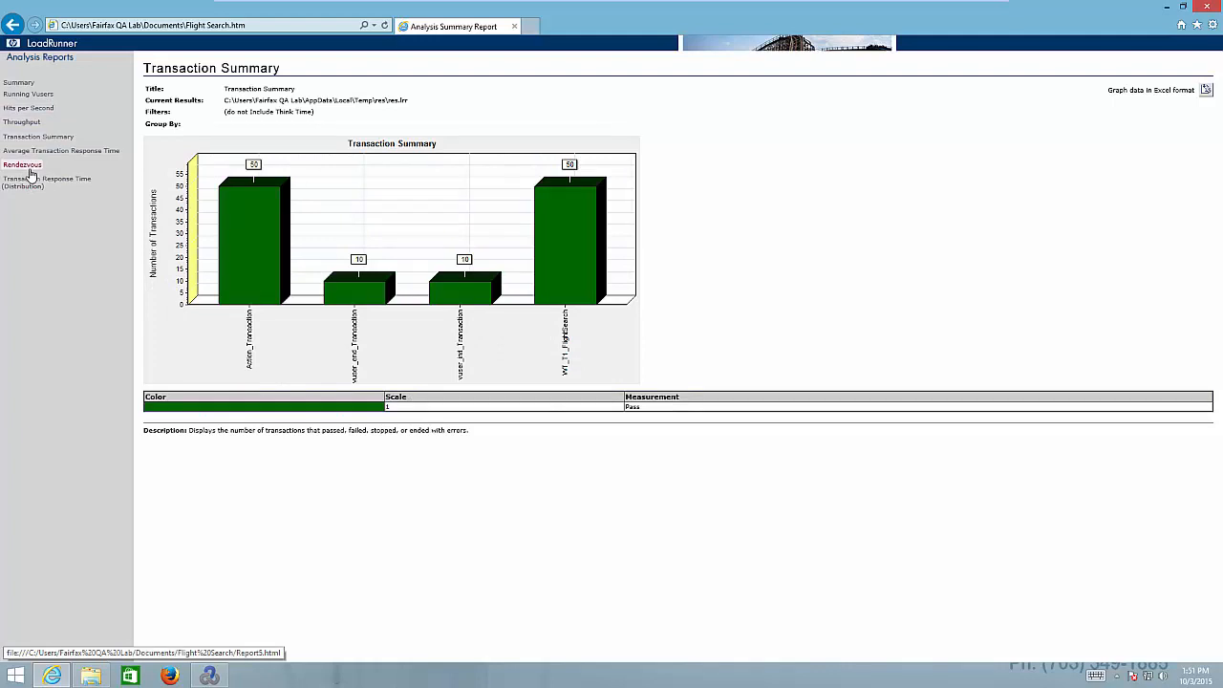
left_click(23, 164)
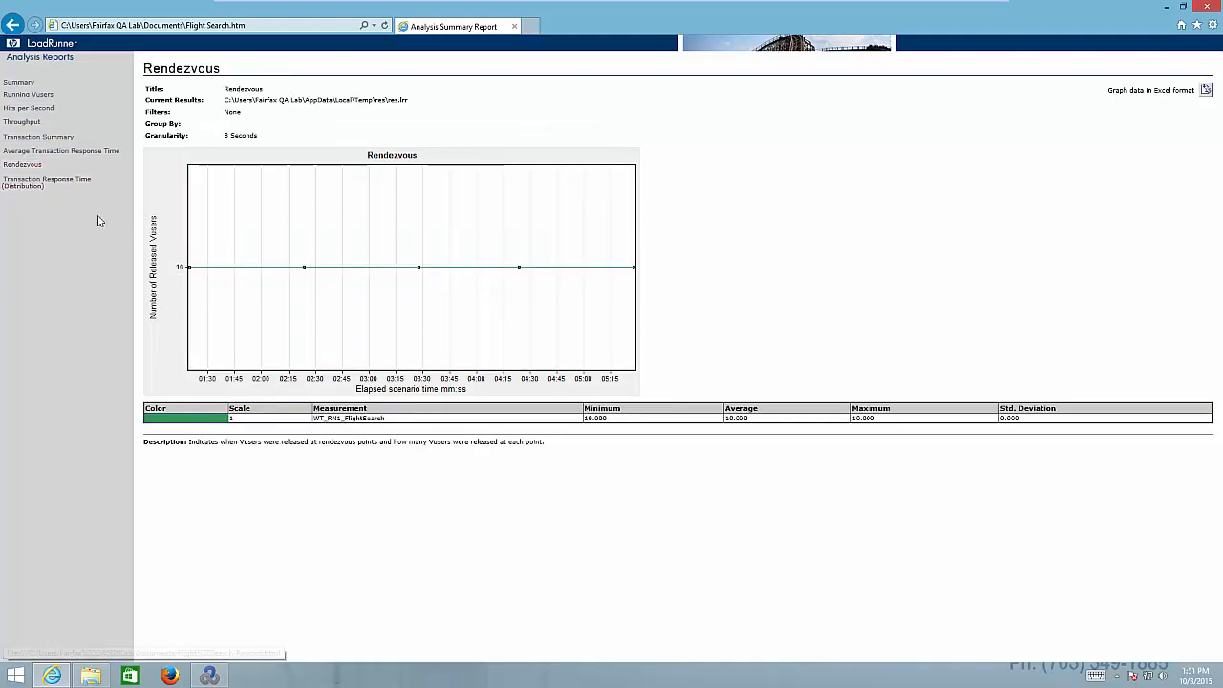
left_click(29, 185)
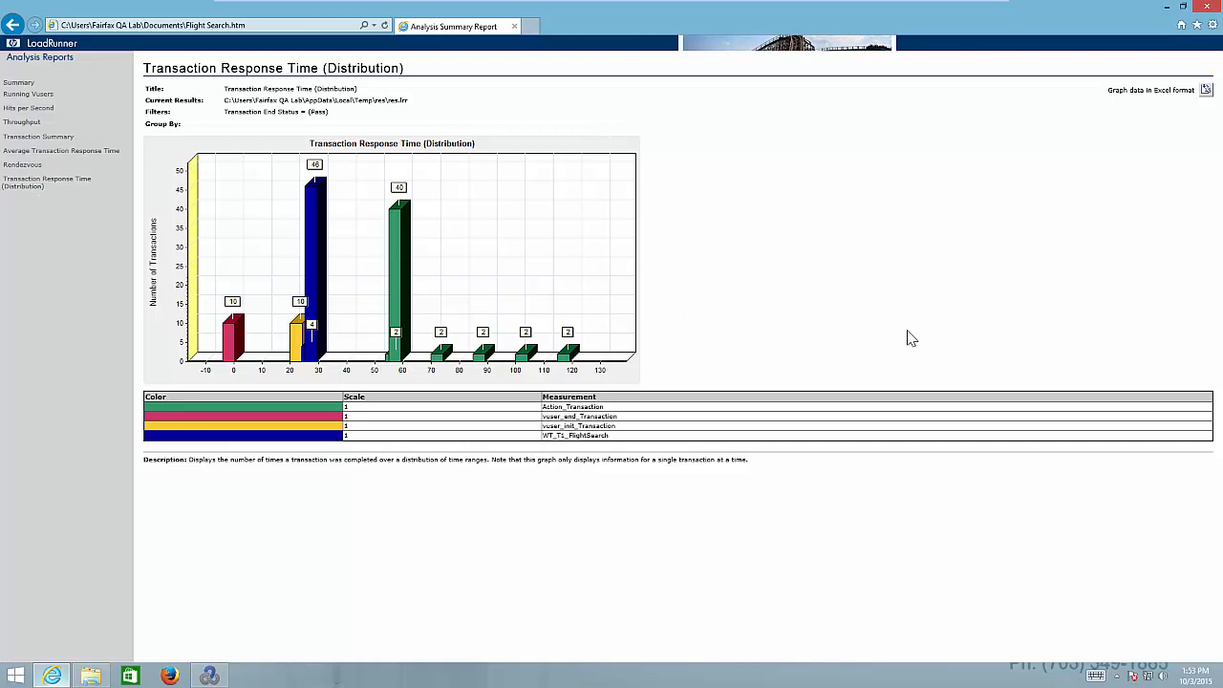
left_click(1168, 8)
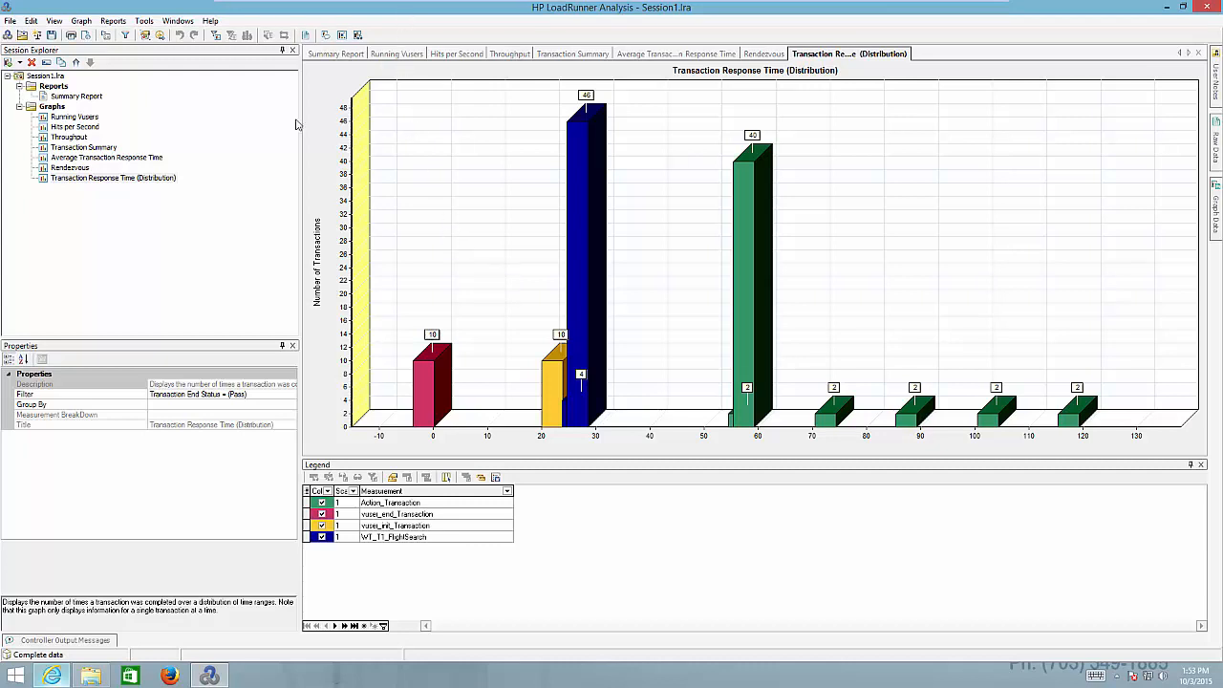
Save the session under the new name FlightsearchAnalysis in Documents, replacing Session1
left_click(51, 35)
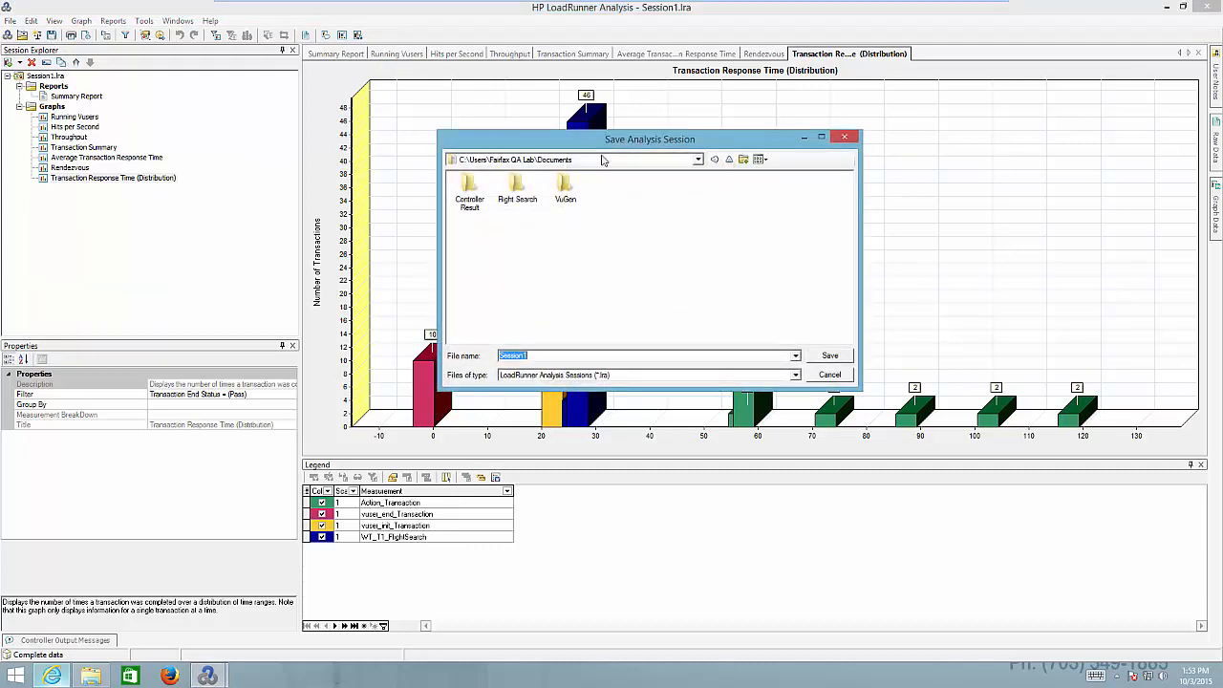
left_click_drag(611, 150, 616, 169)
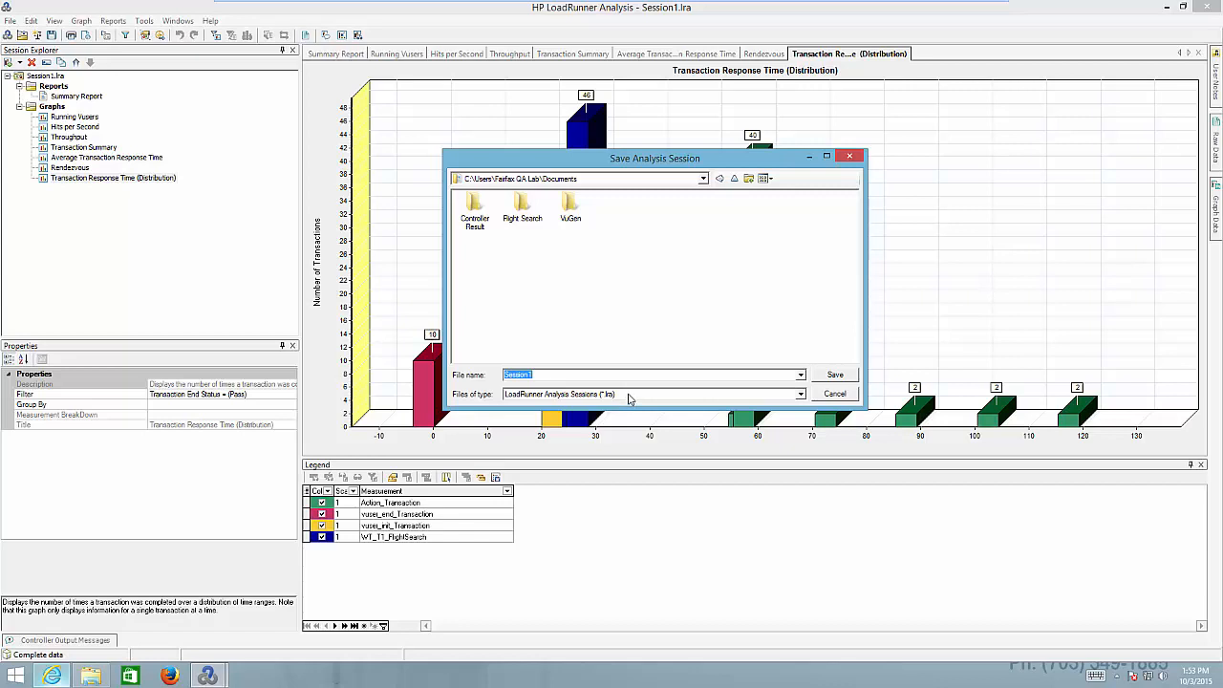
left_click(563, 376)
double_click(547, 375)
type("fl")
type("FlightsearchAnalysis")
left_click(835, 376)
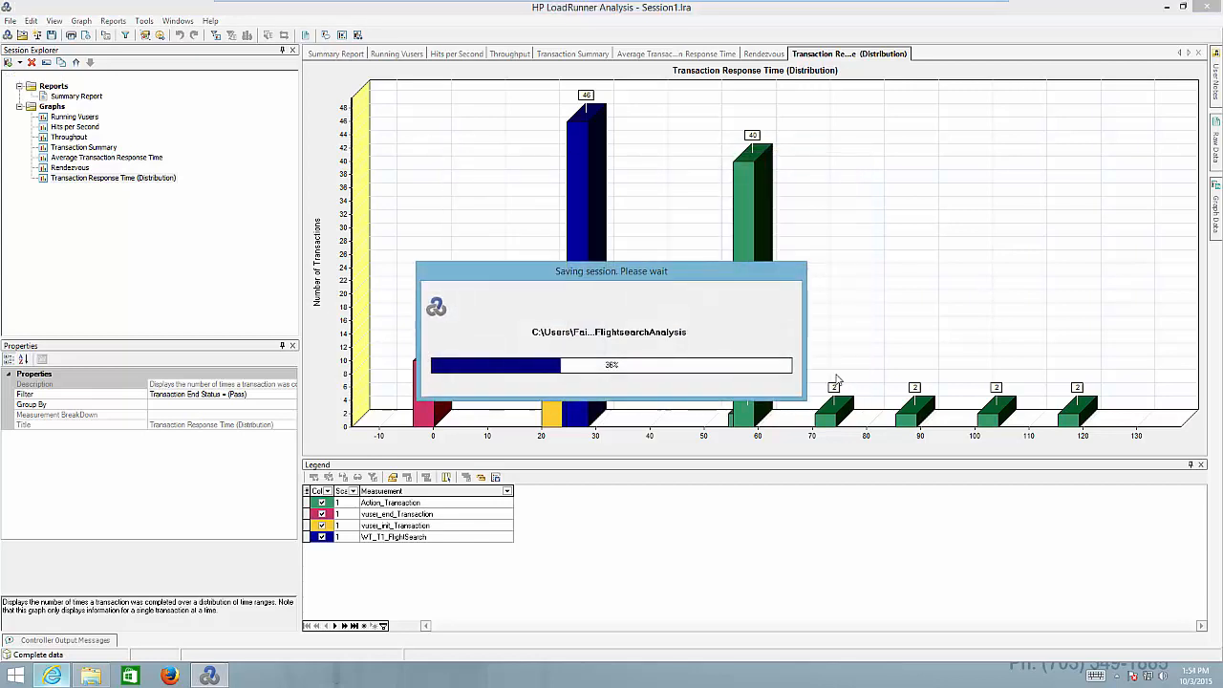